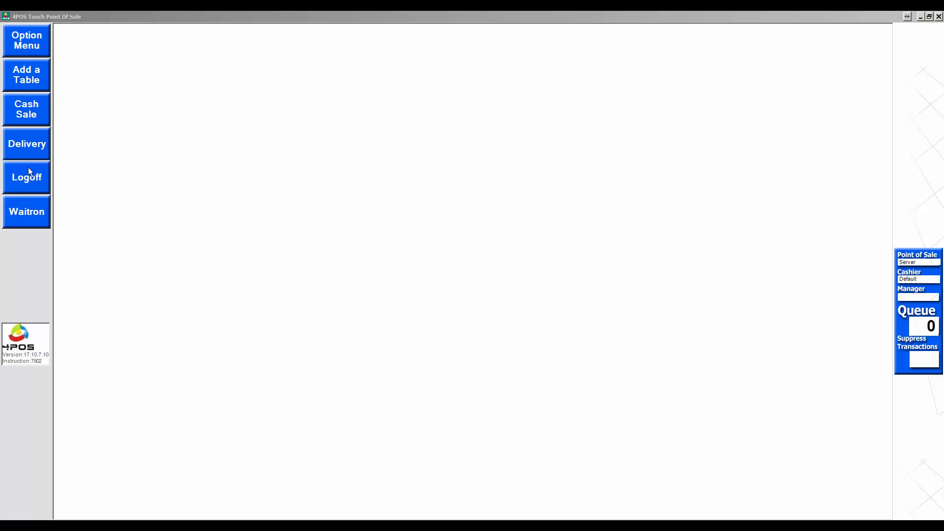
Step: Log off and log back in with the password
left_click(26, 178)
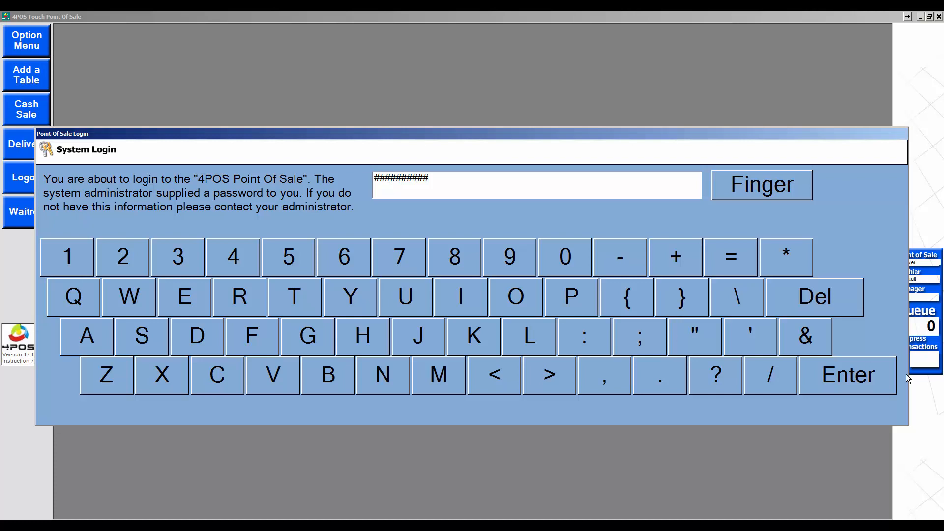
left_click(869, 381)
left_click(848, 377)
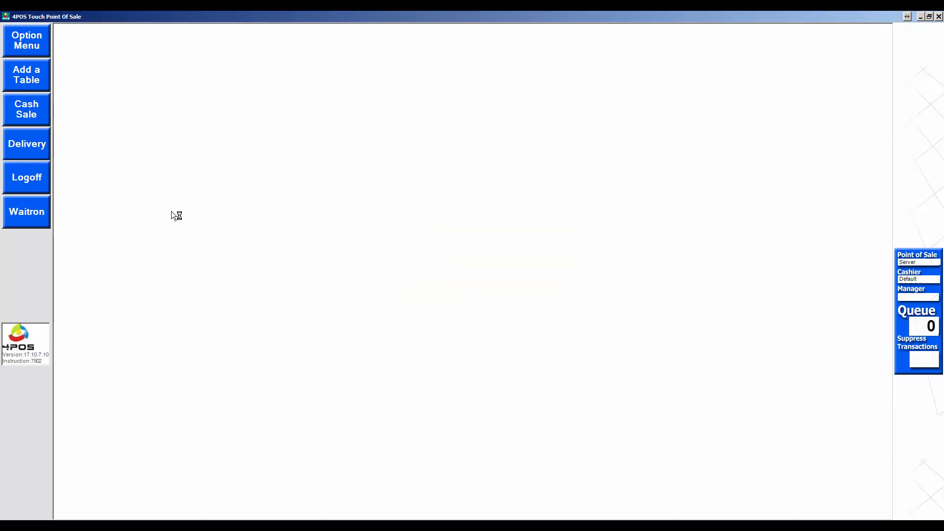
Step: Start a cash sale, look at Main Courses, then reopen it on Toasteds & Burgers
left_click(24, 108)
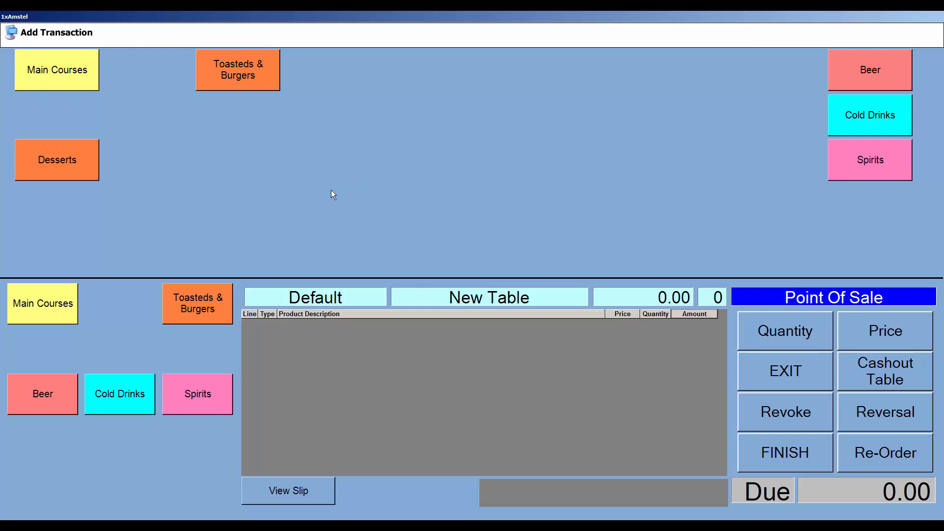
left_click(72, 72)
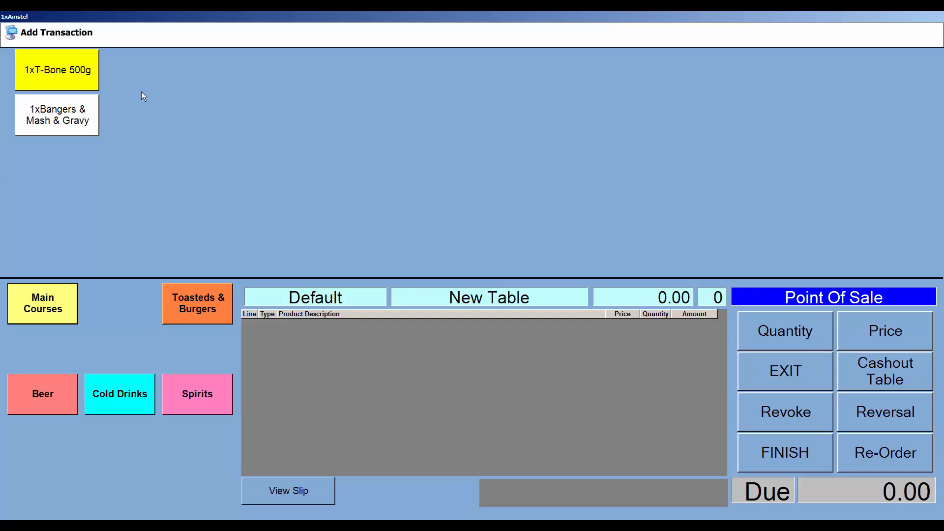
left_click(761, 365)
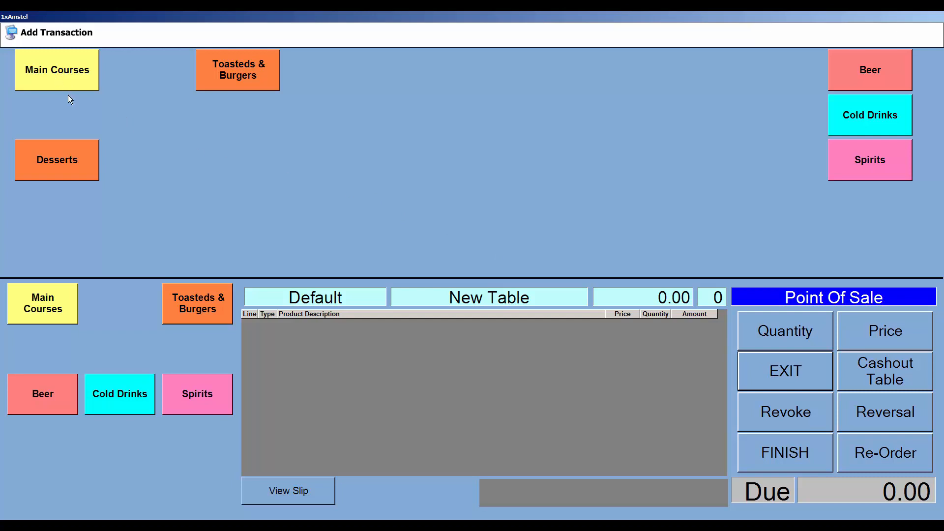
left_click(772, 375)
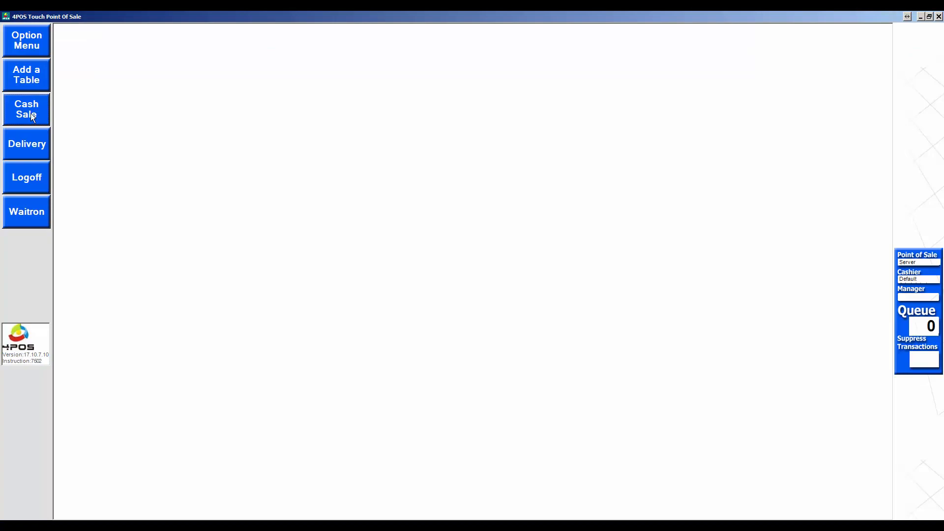
left_click(30, 113)
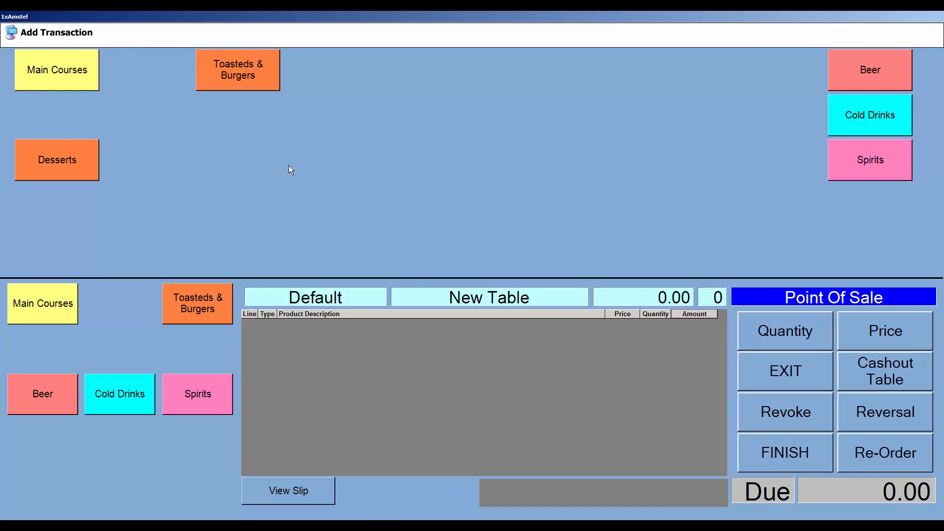
left_click(242, 70)
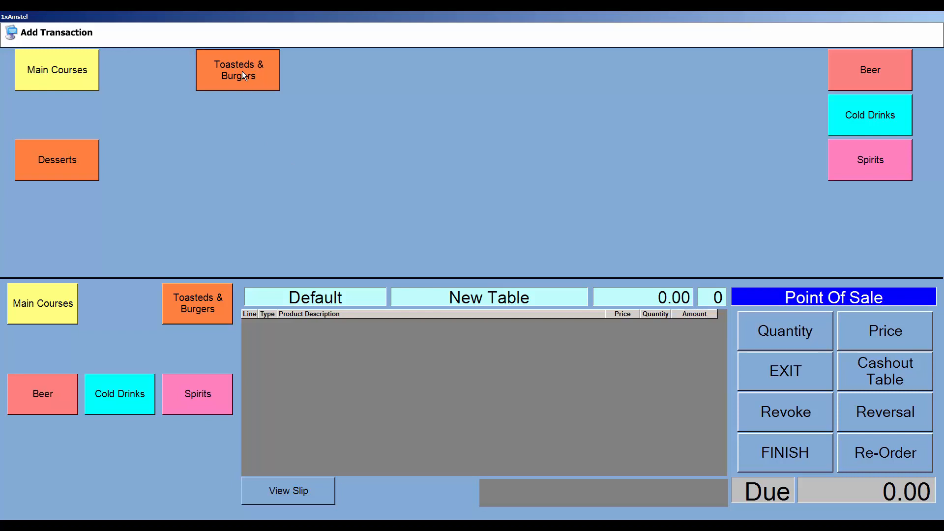
Step: In configuration mode, create a new menu button named No beside Burger
right_click(522, 212)
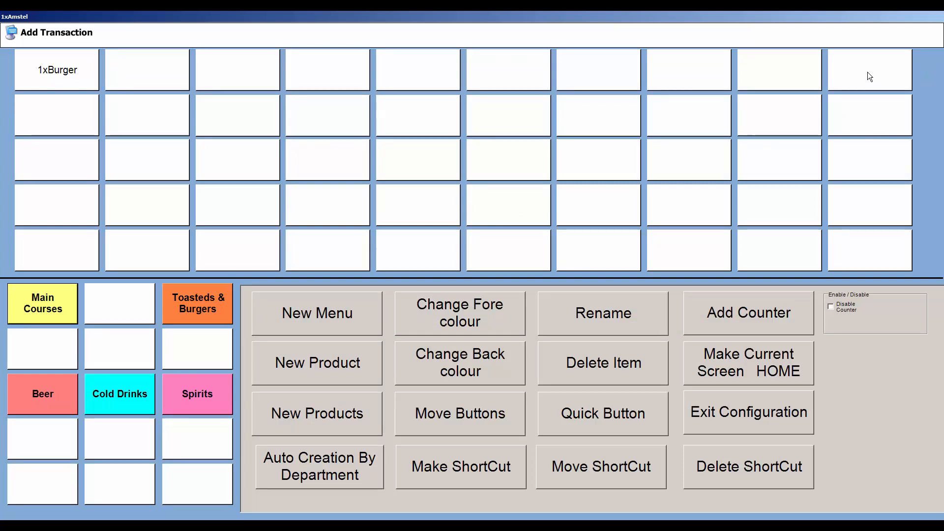
left_click(376, 310)
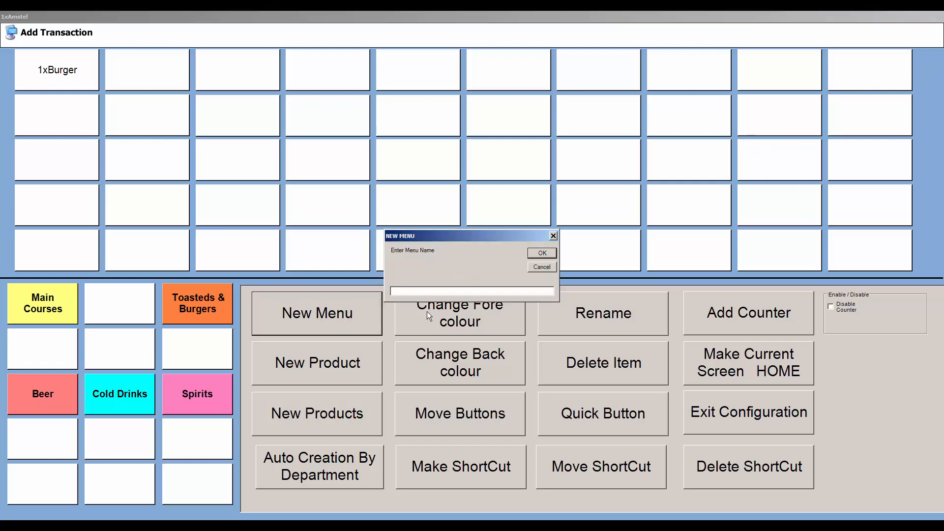
type("Me")
key("BackSpace")
key("BackSpace")
type("No")
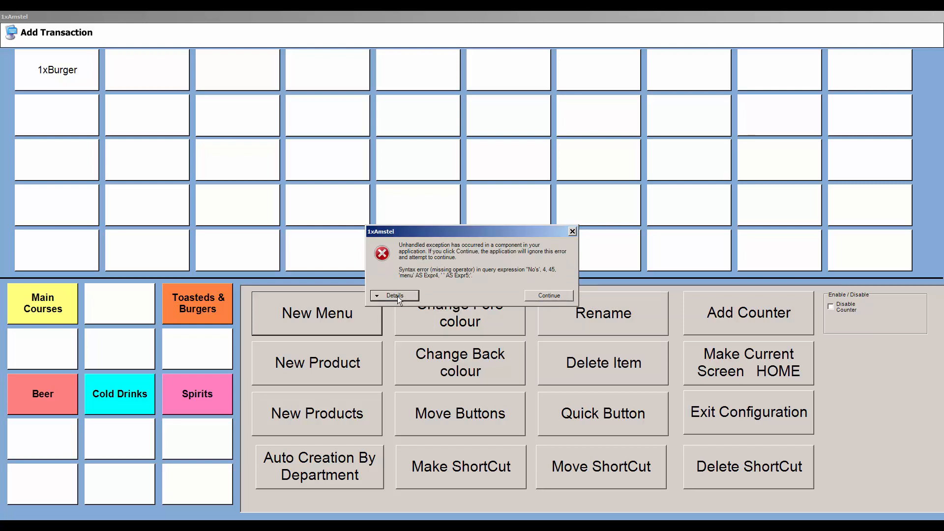
left_click(533, 295)
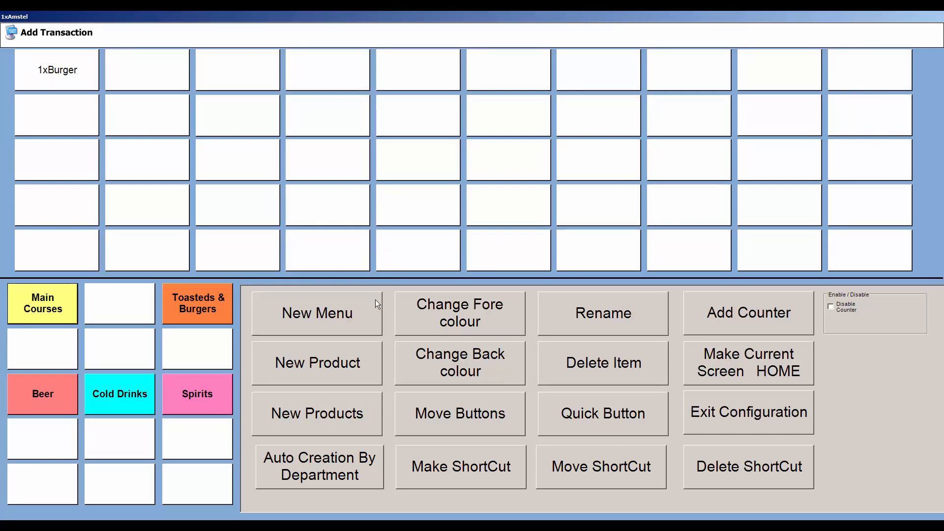
left_click(316, 318)
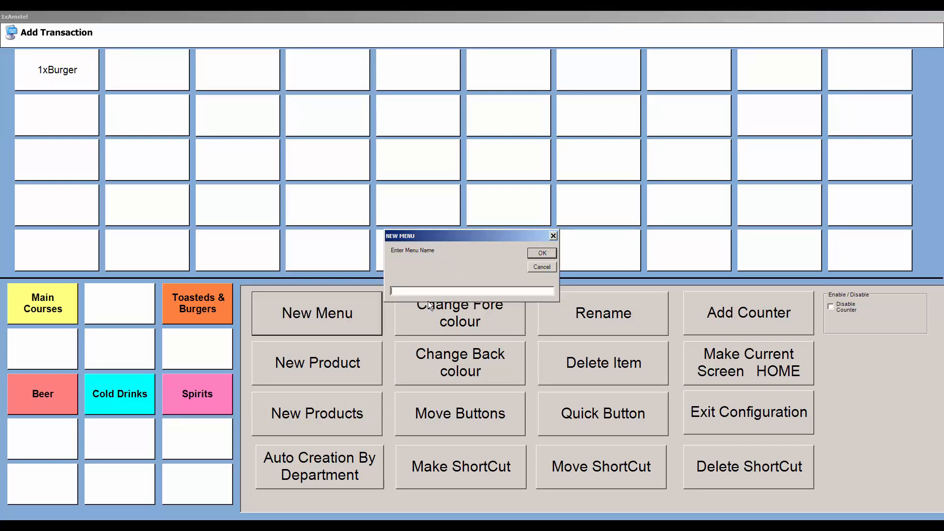
type("No")
key("Return")
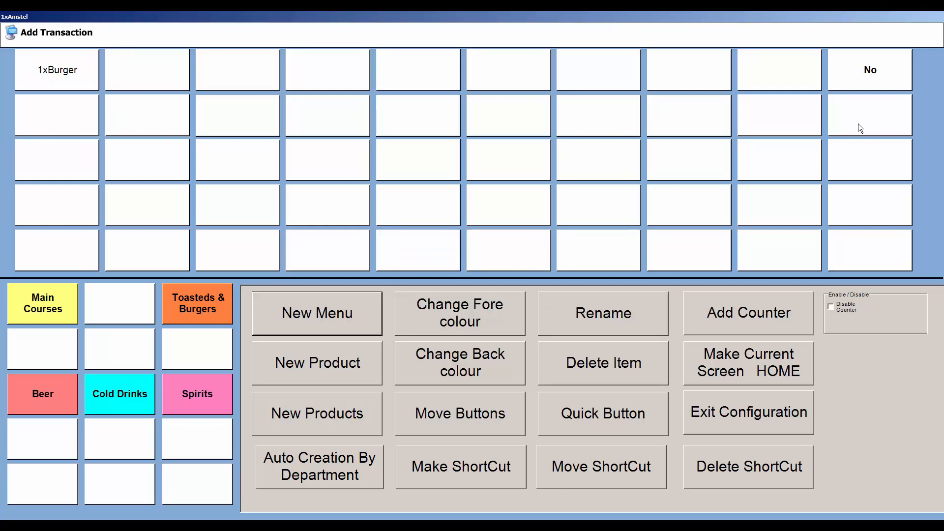
Step: Add an Extra menu button and exit configuration mode
left_click(336, 314)
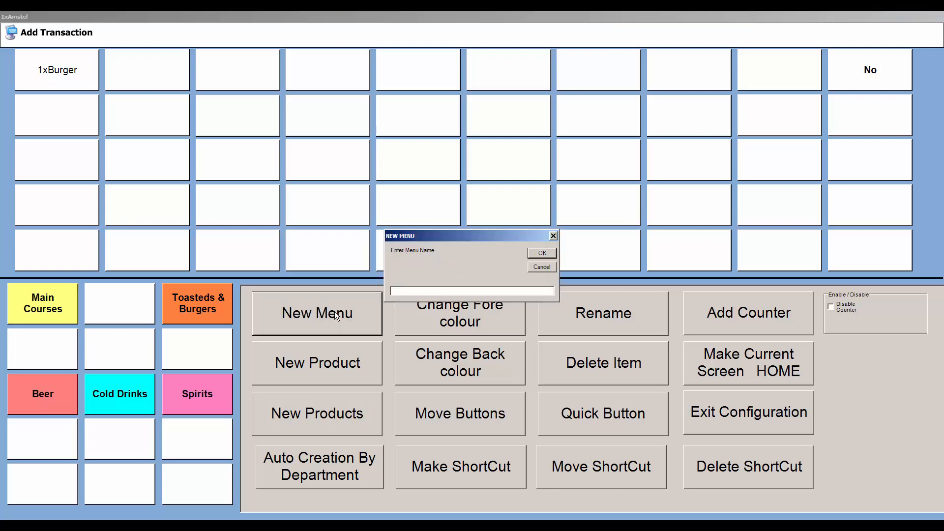
type("Extra")
left_click(542, 253)
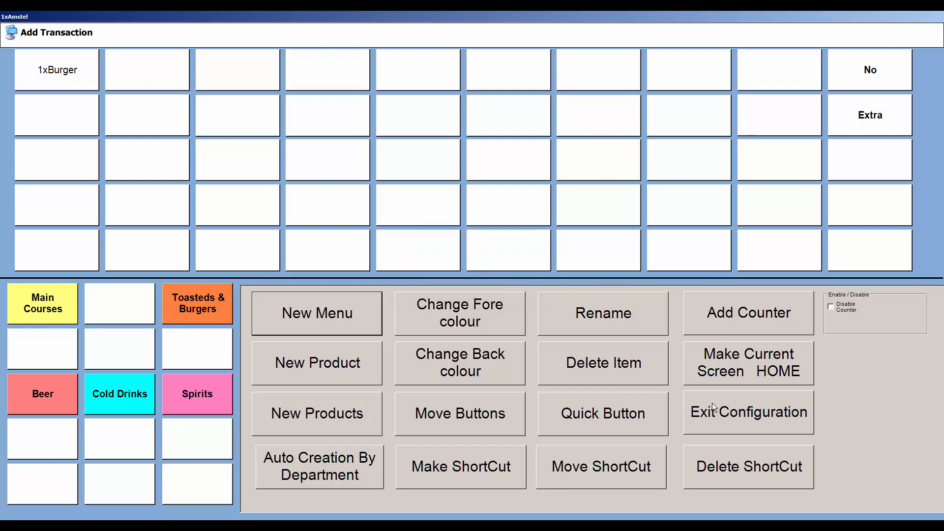
left_click(713, 415)
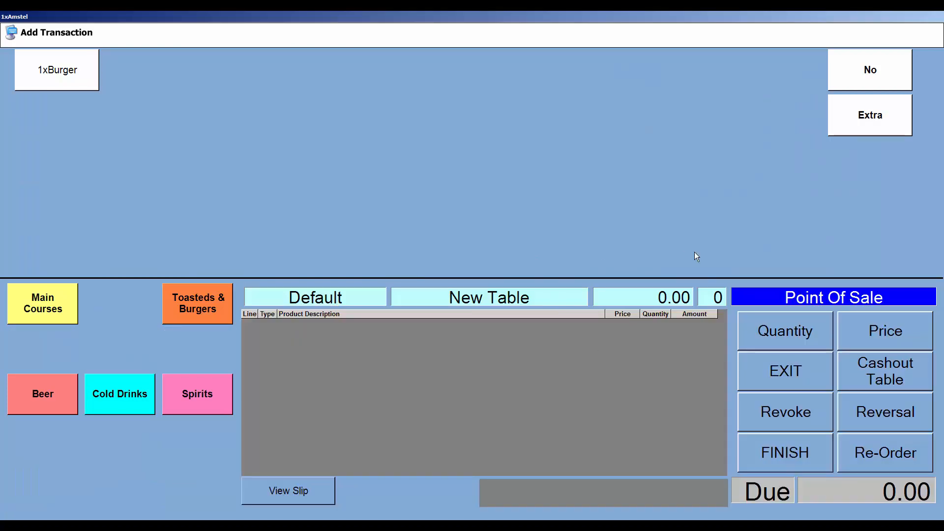
Step: Open the No menu, then browse Main Courses and return to the top-level categories
left_click(873, 79)
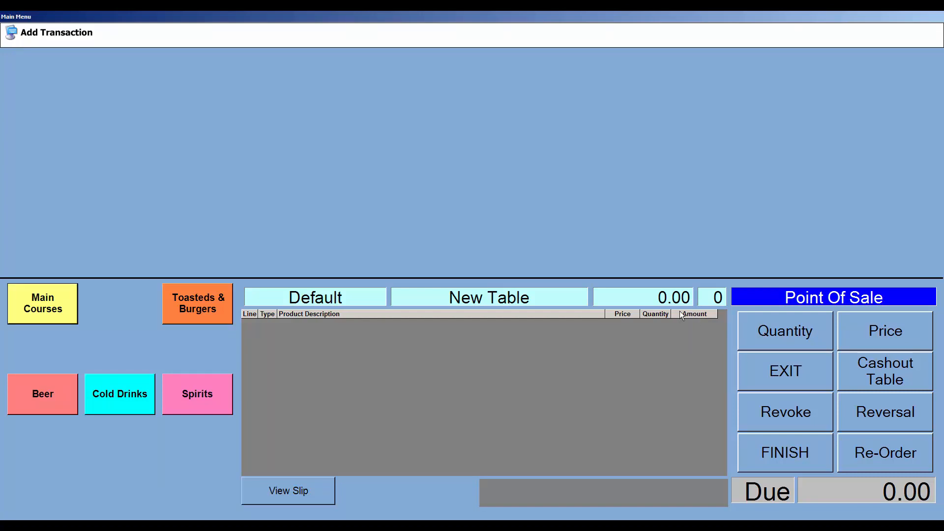
left_click(772, 370)
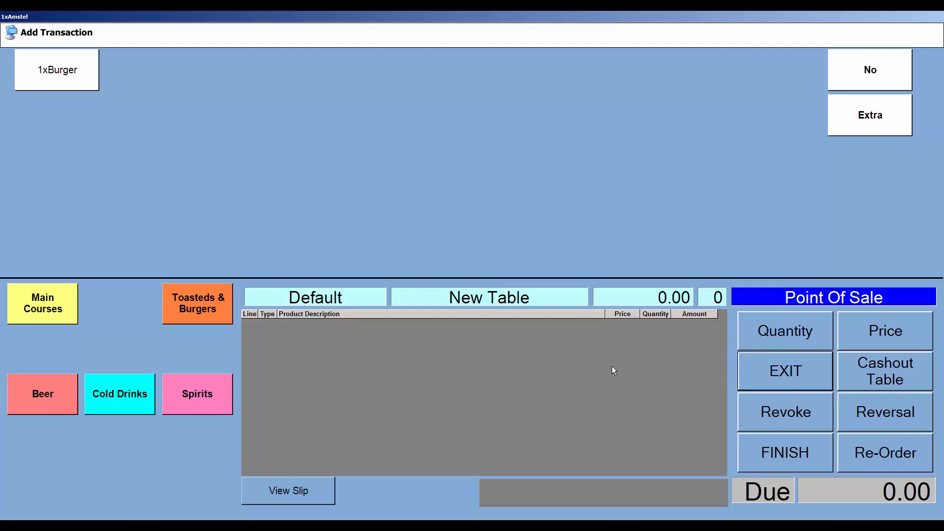
left_click(44, 306)
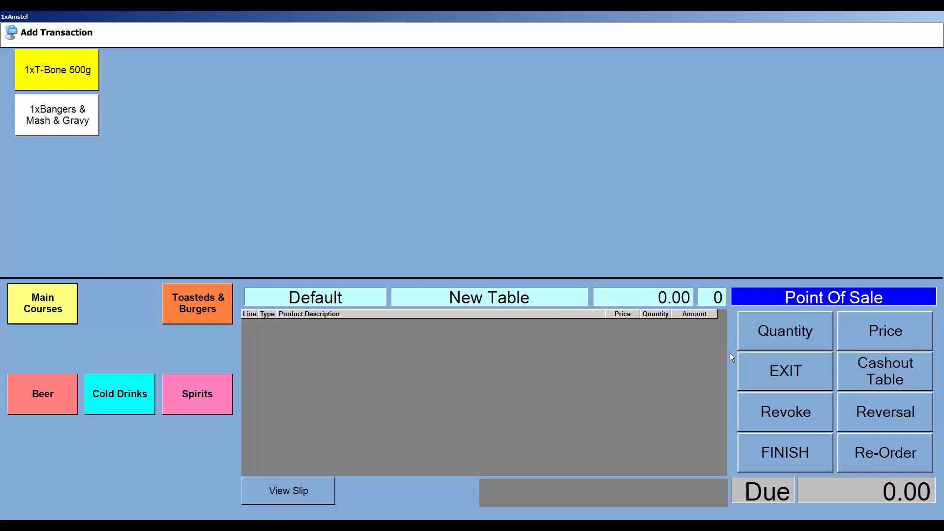
left_click(766, 368)
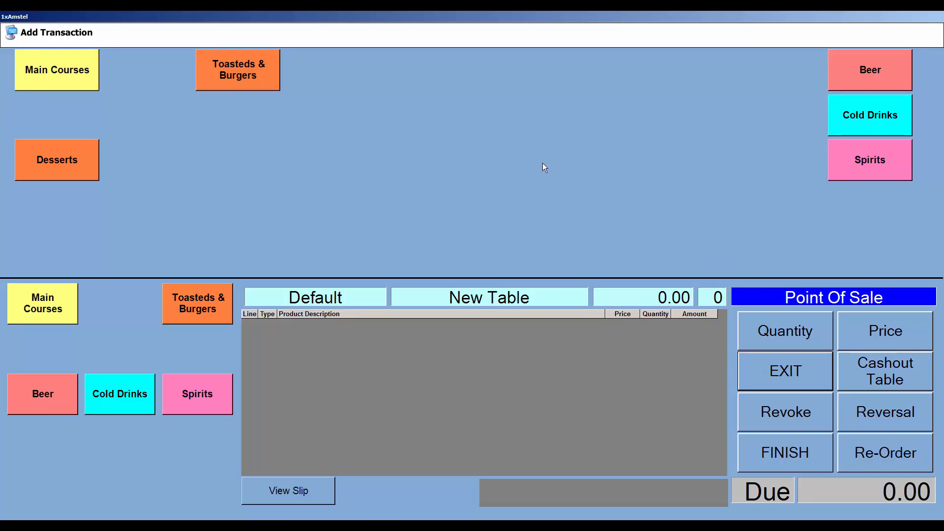
Step: Create a Salad menu button in an empty slot among the top-level categories
right_click(382, 159)
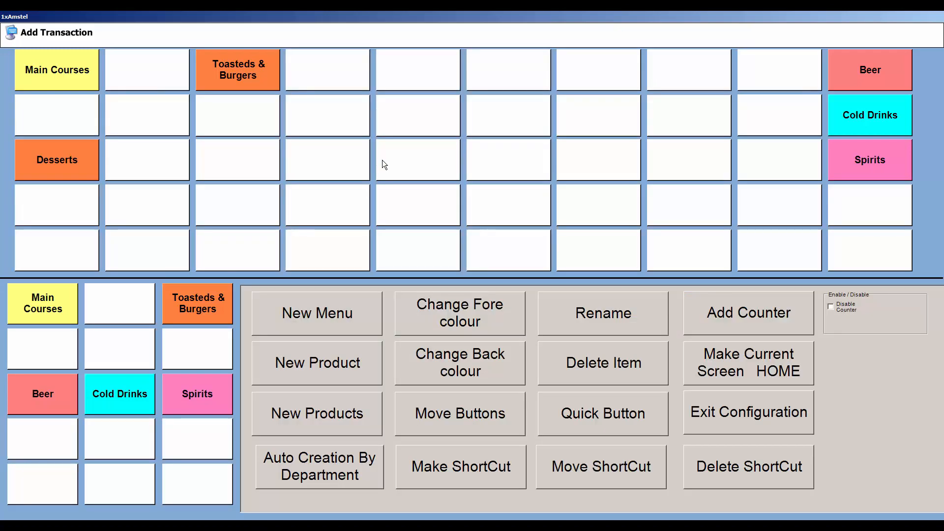
left_click(235, 157)
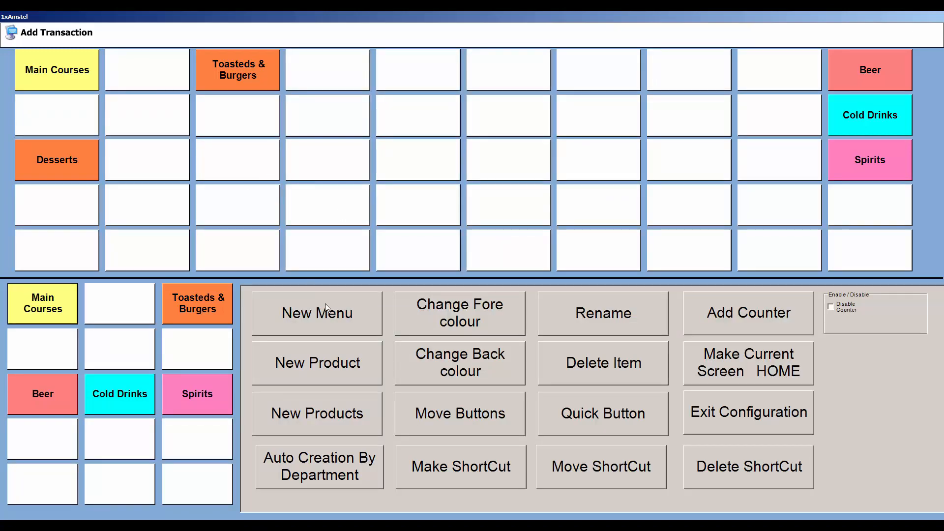
left_click(333, 316)
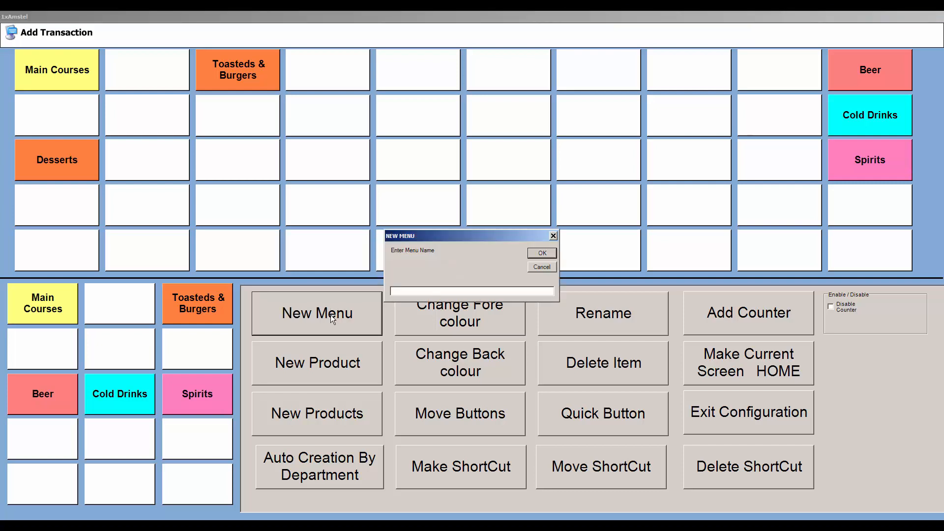
type("Salad")
key("Return")
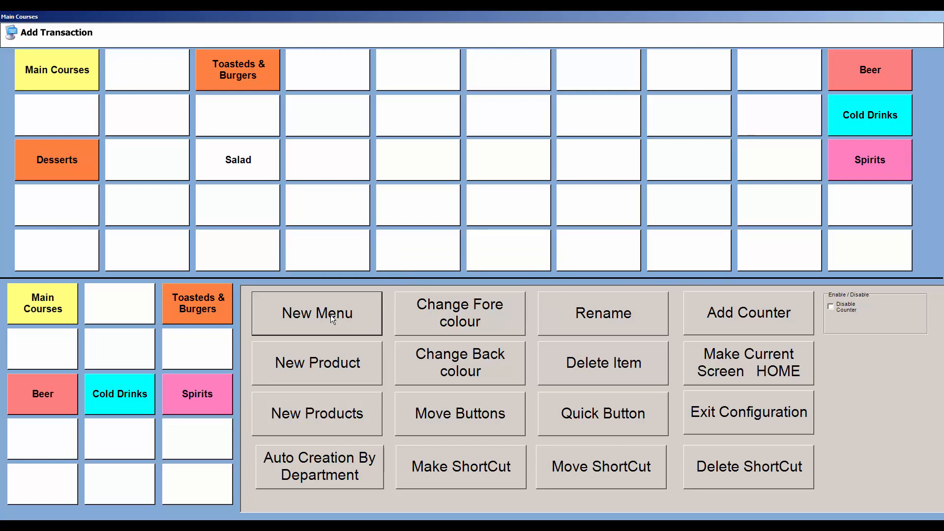
left_click(714, 413)
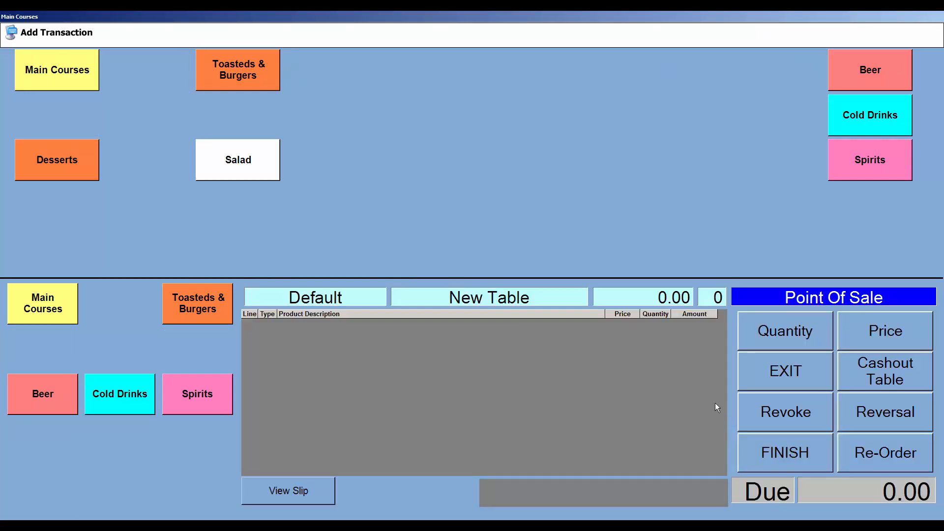
Step: Open the empty Salad menu for button setup and select its first empty slot
left_click(255, 177)
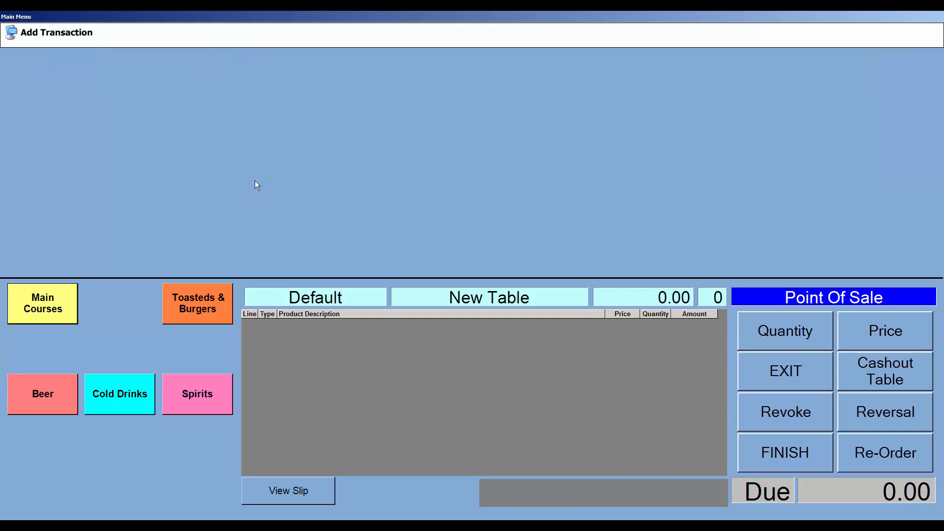
left_click(479, 286)
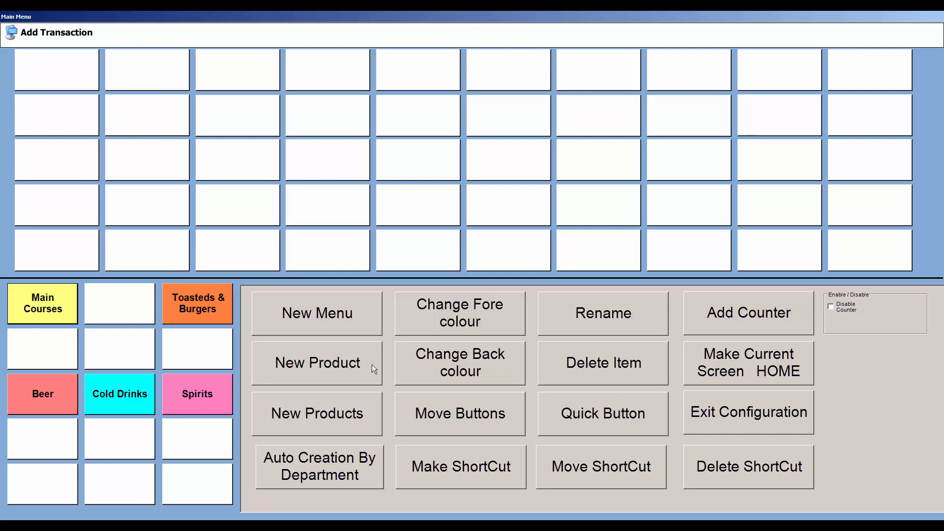
left_click(341, 363)
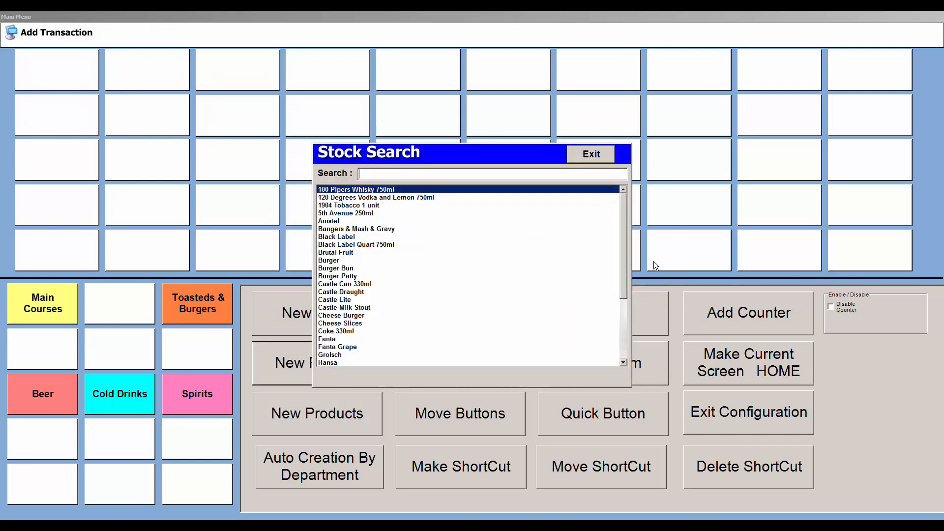
mouse_move(623, 248)
left_mouse_down()
mouse_move(627, 317)
mouse_move(624, 240)
mouse_move(625, 332)
mouse_move(624, 243)
left_mouse_up()
key("Escape")
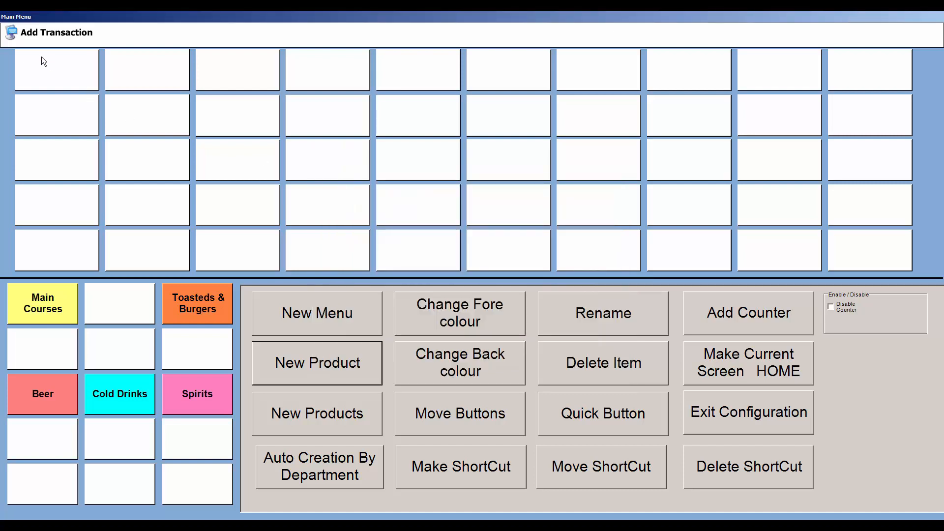
left_click(63, 78)
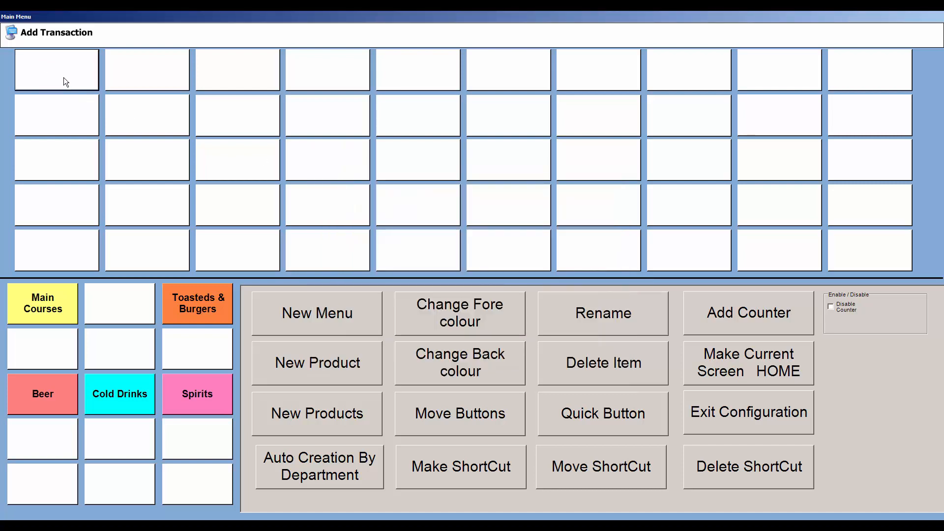
Step: Create a Greek Salad quick button priced at 79.95
left_click(603, 413)
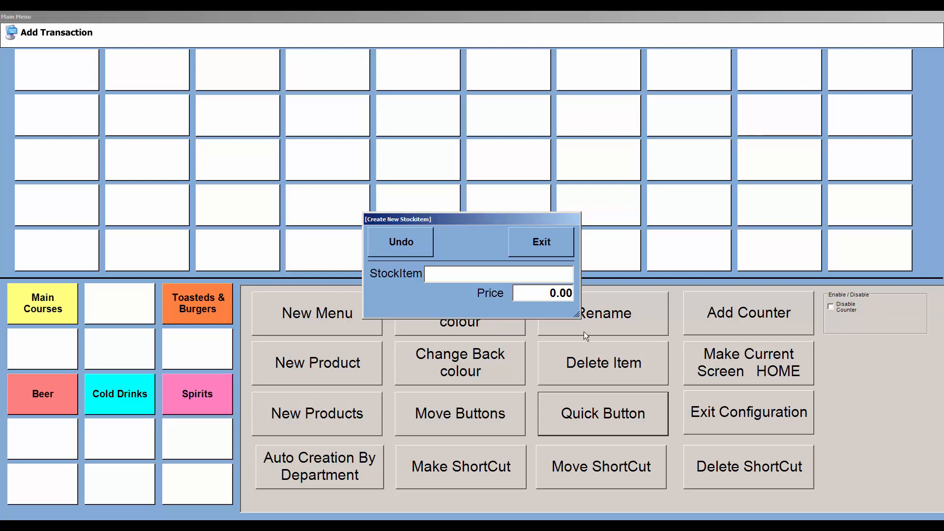
type("Greek Salad")
key("Tab")
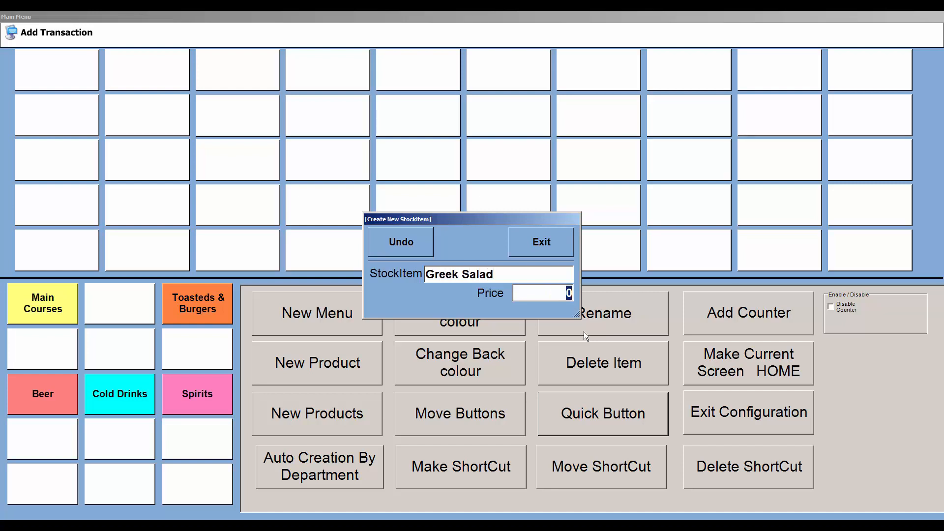
type("7900")
key("BackSpace")
key("BackSpace")
type("95")
key("Return")
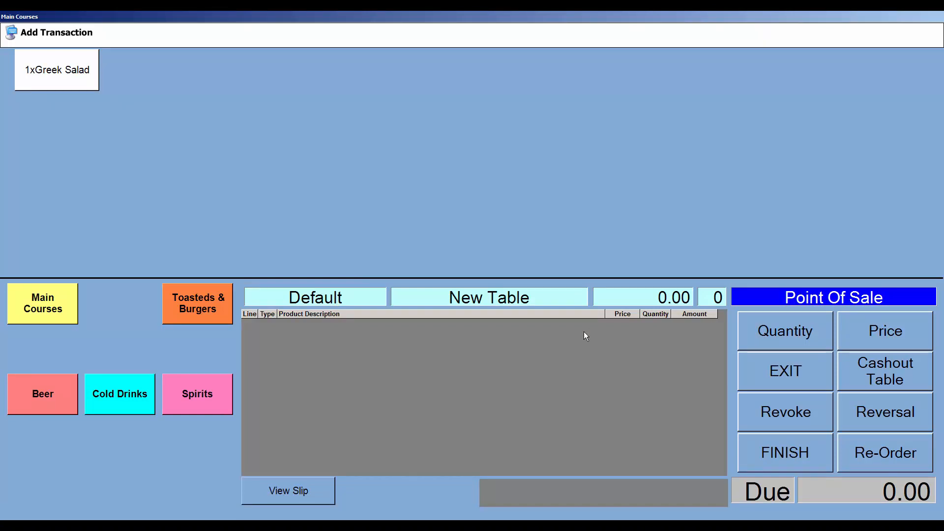
key("F12")
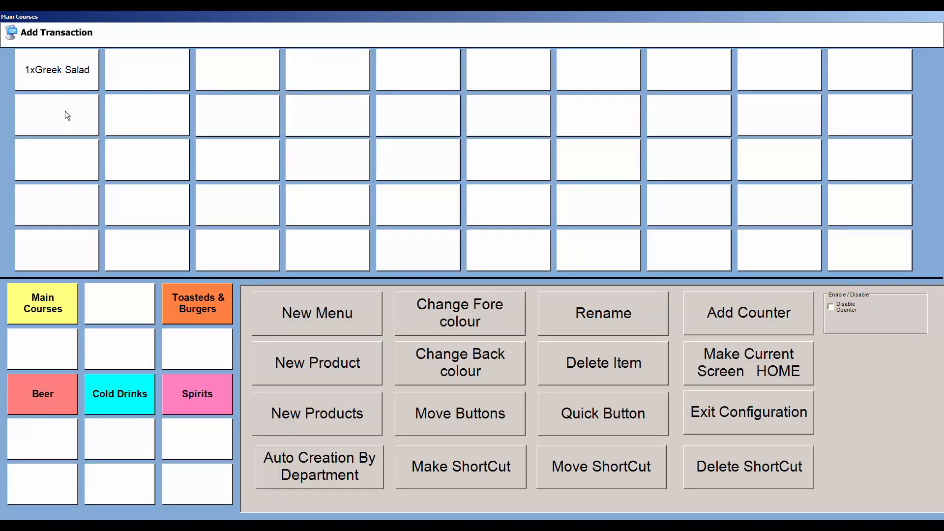
Step: Add an Avo Salad quick button priced at 79.95
left_click(588, 406)
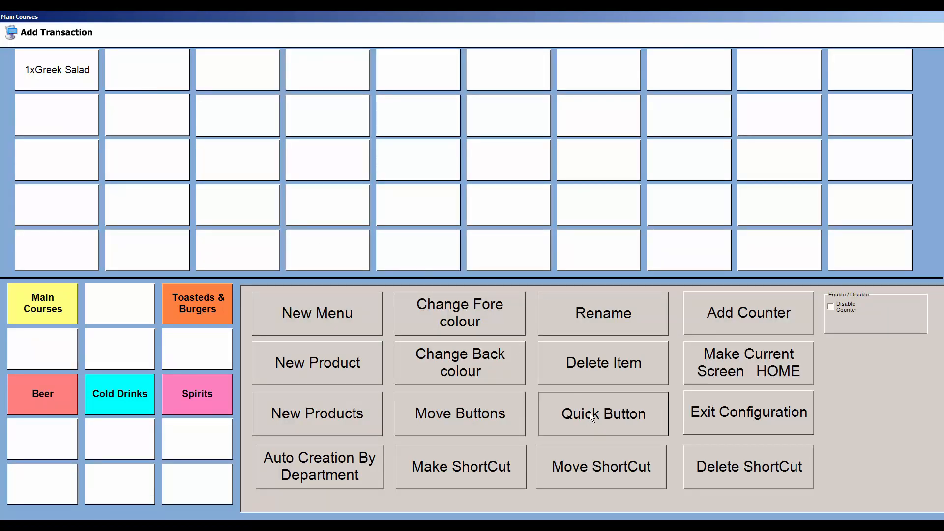
type("Av")
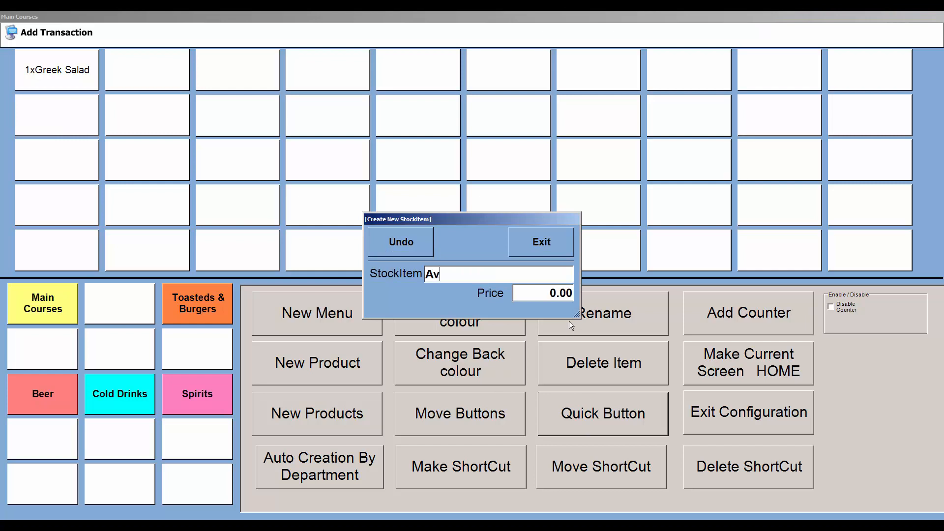
type("o Salad")
key("Tab")
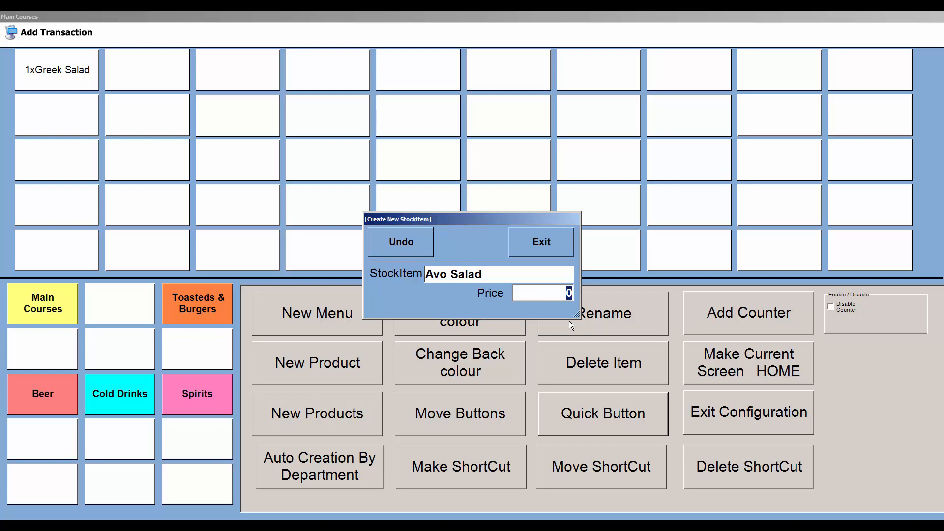
type("7995")
key("Return")
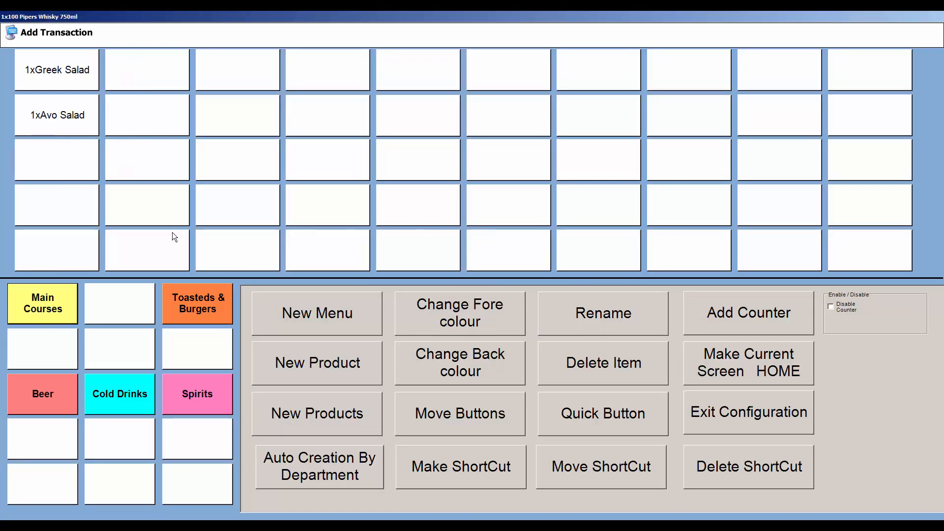
Step: Add an Italian Salad quick button priced at 79.95
left_click(600, 403)
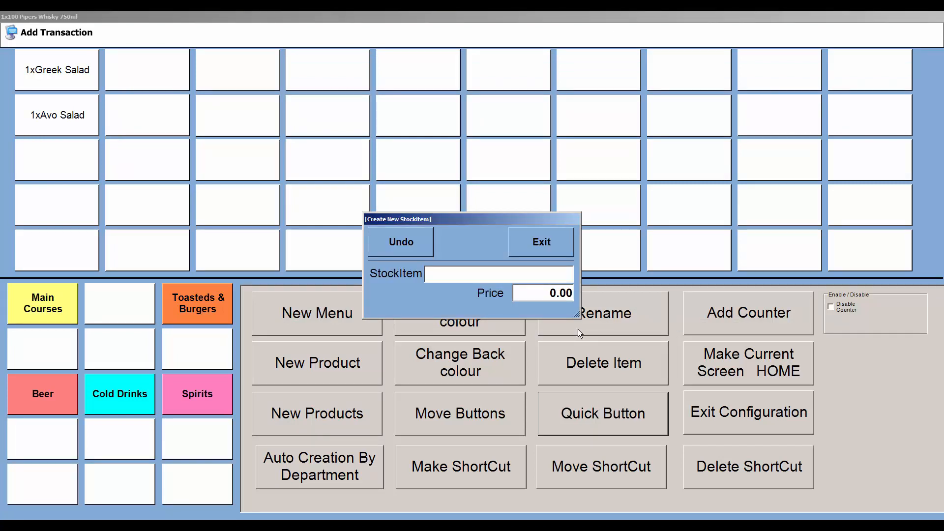
type("Italian Salad")
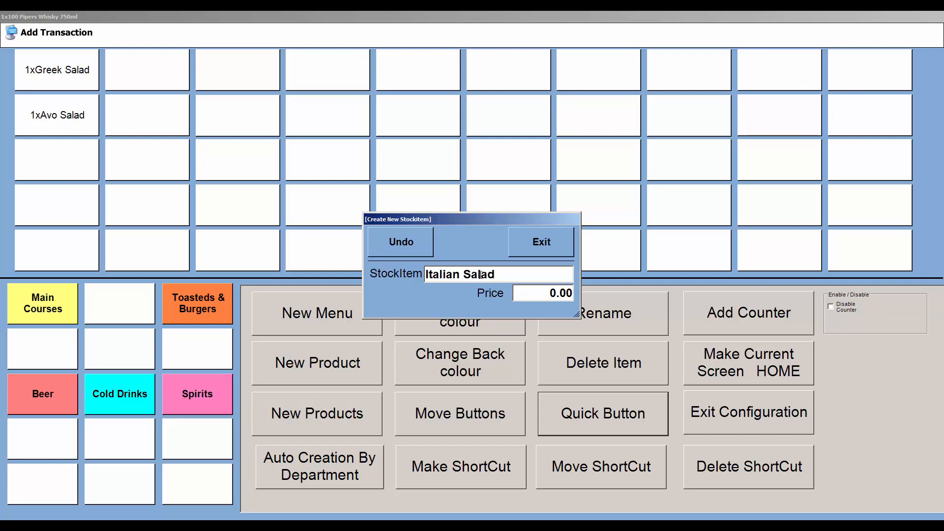
key("Tab")
type("7995")
key("Return")
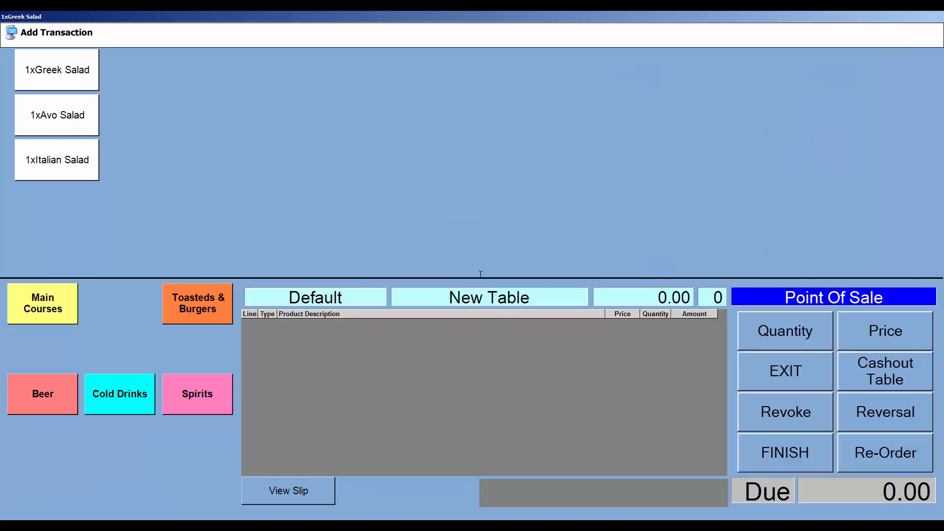
Step: Order one Italian, one Avo and one Greek Salad and save them to table 5
left_click(43, 161)
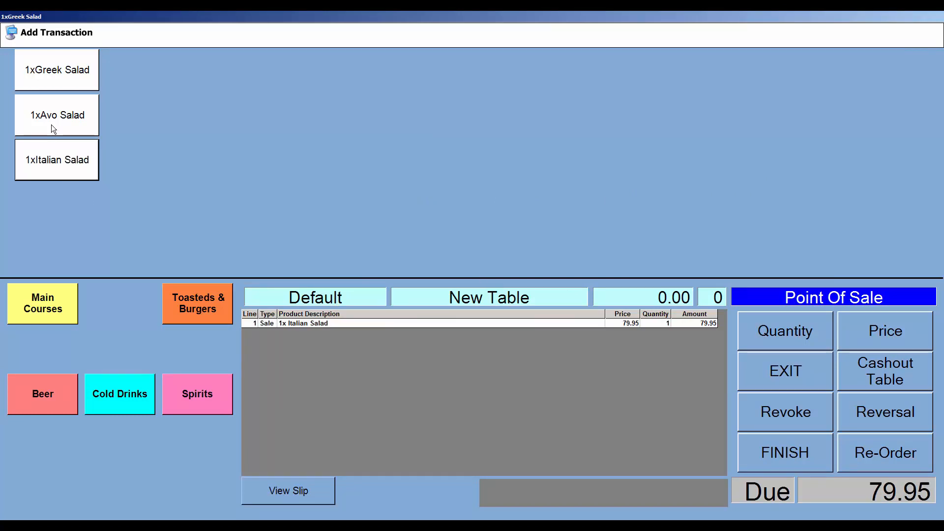
left_click(52, 126)
left_click(66, 72)
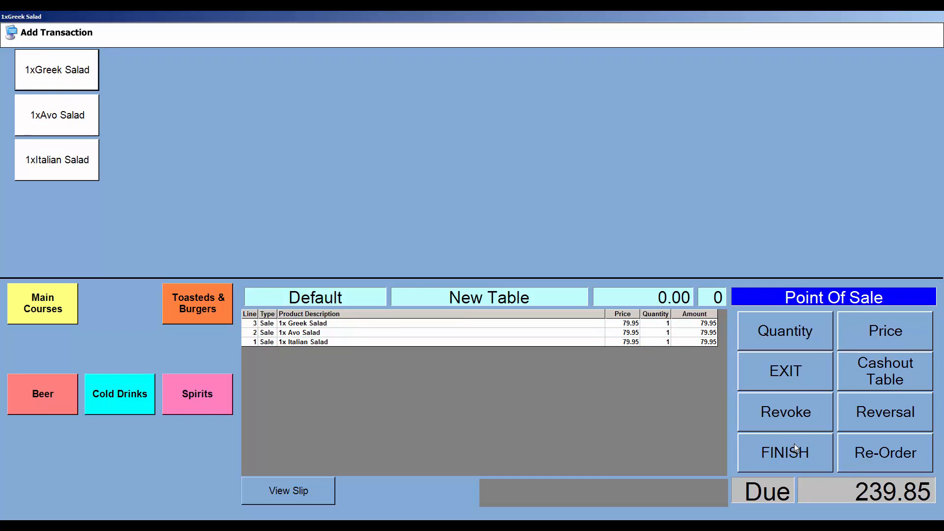
left_click(810, 374)
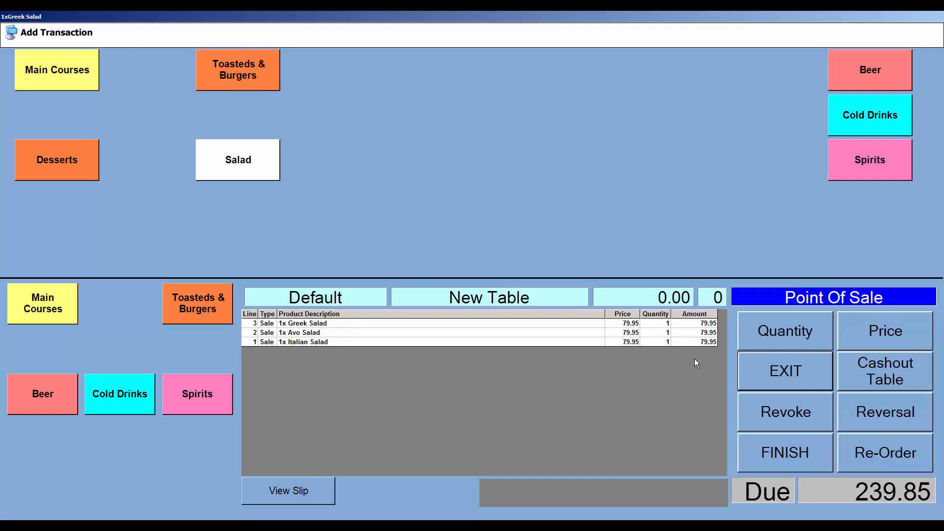
left_click(874, 380)
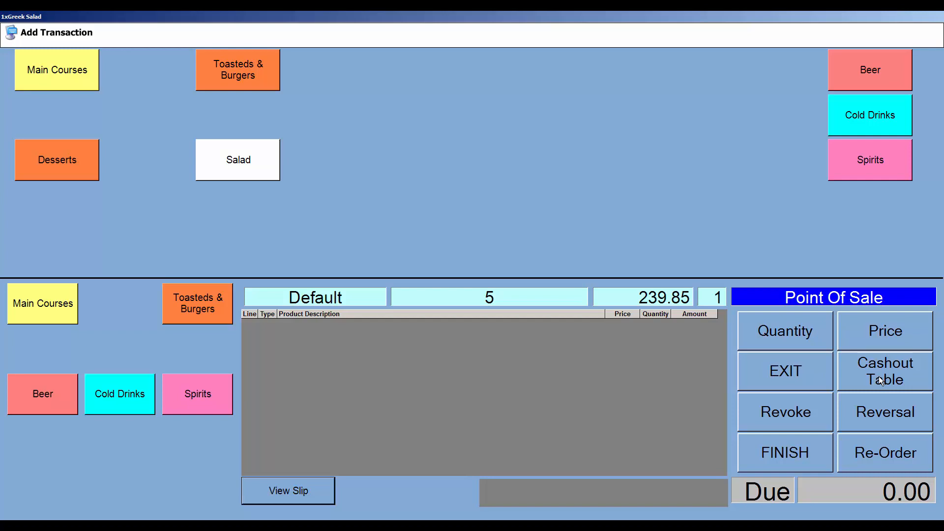
Step: Cash out table 5 to bring up its Payment screen
left_click(878, 377)
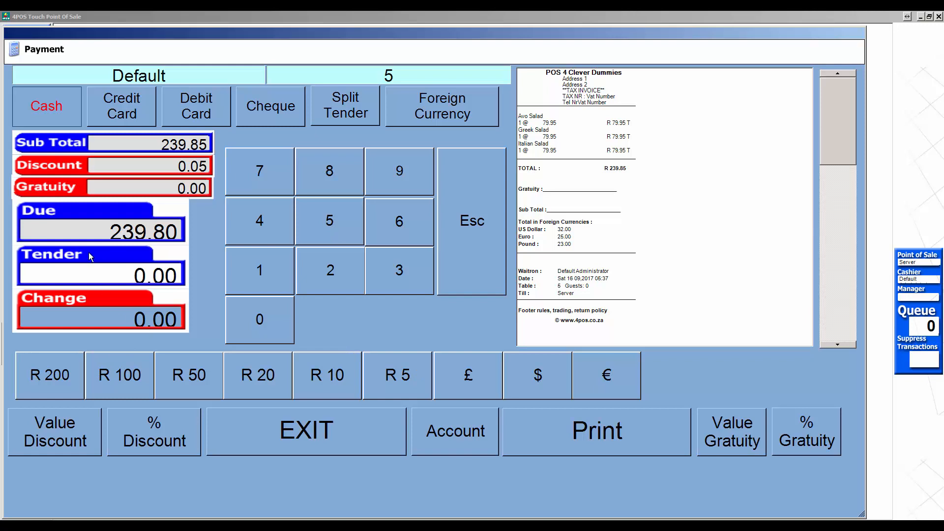
Step: Tender 250.00 against the 239.80 due and set the payment type to Debit Card
left_click(340, 279)
left_click(335, 229)
left_click(270, 319)
left_click(273, 320)
left_click(272, 320)
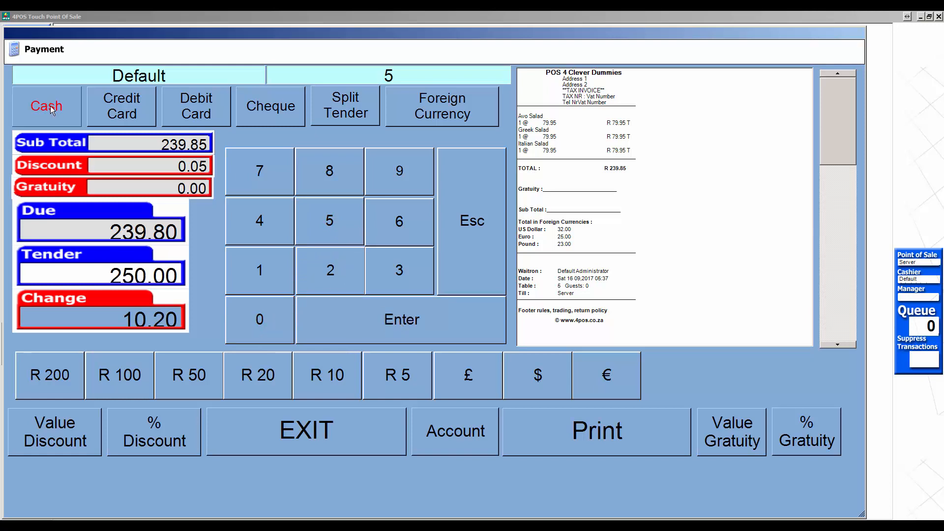
left_click(140, 107)
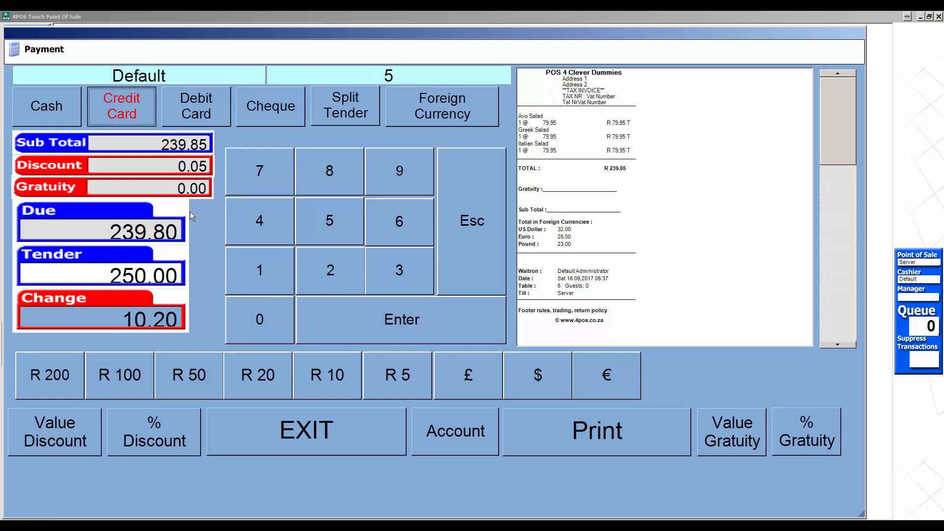
left_click(208, 111)
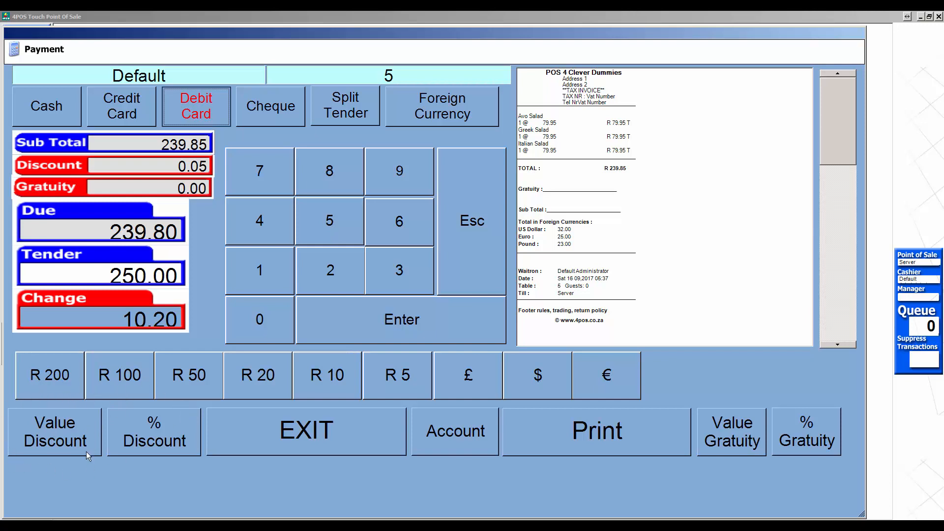
Step: Start a value discount on the bill with reason Vip and key in 9.85
left_click(67, 434)
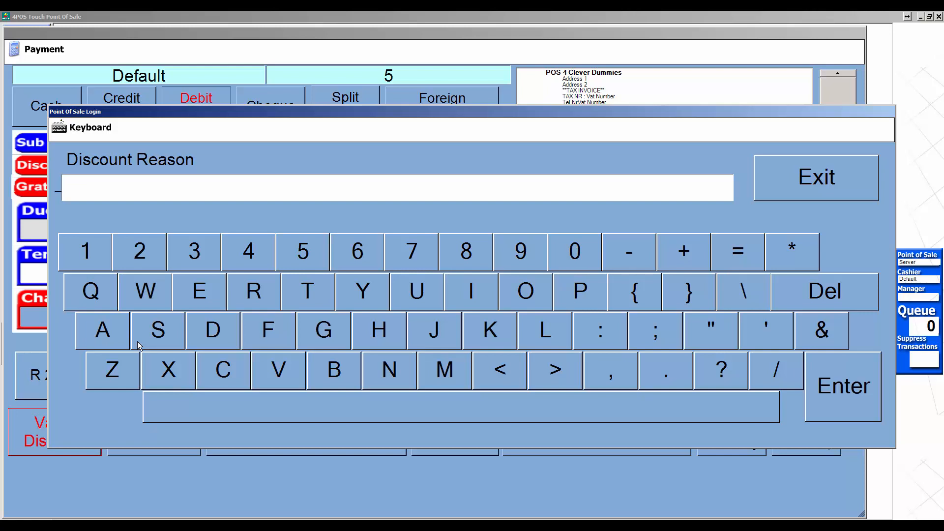
type("Vip")
key("Return")
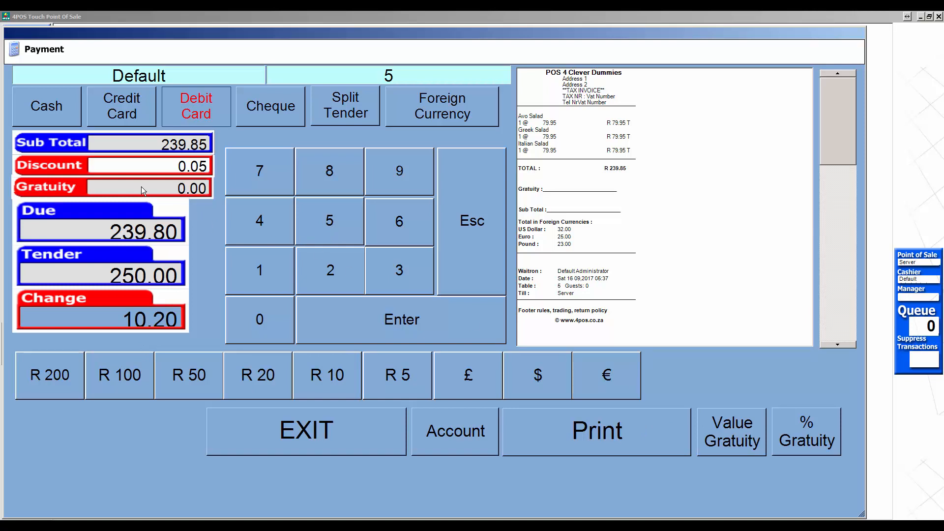
type("985")
Step: Confirm the 9.85 discount so 230.00 is due, then begin a value gratuity
left_click(412, 319)
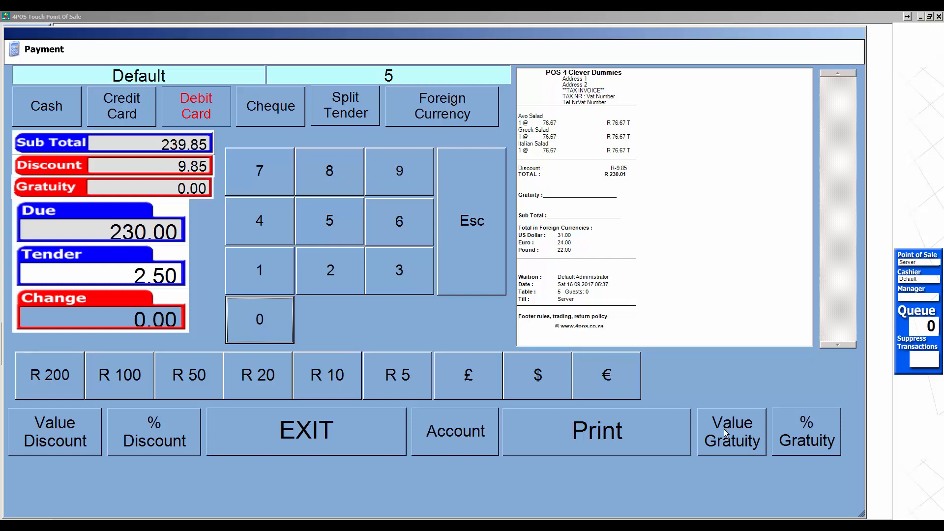
left_click(740, 433)
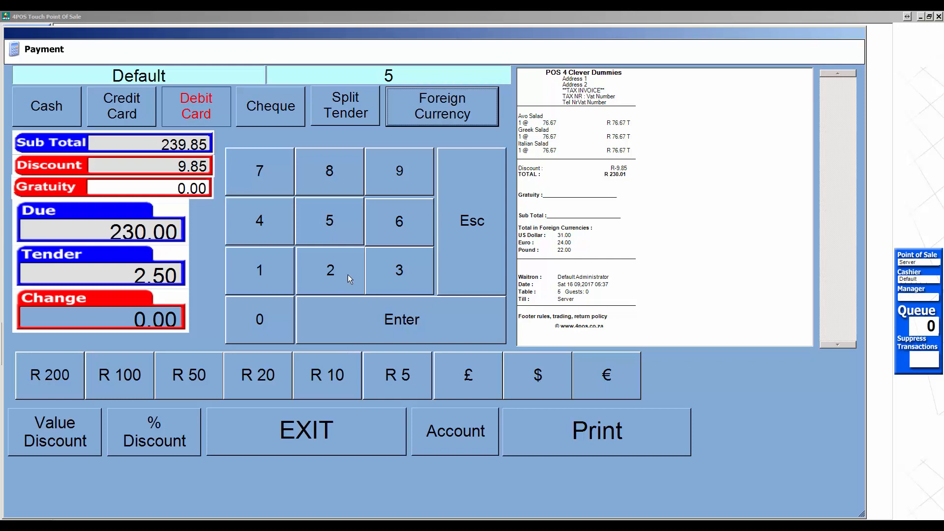
Step: Key in a 15.00 gratuity on the keypad, raising the amount due to 245.00
left_click(255, 275)
left_click(335, 225)
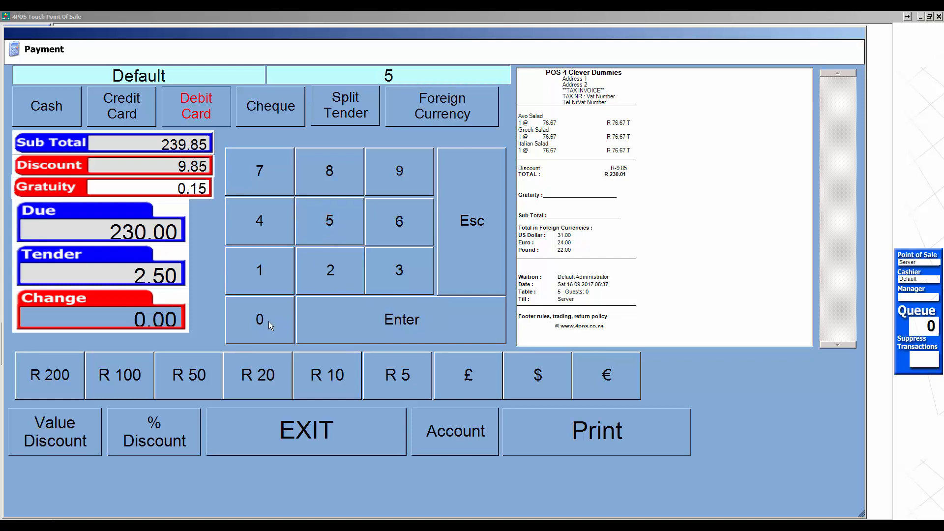
left_click(268, 322)
left_click(267, 323)
left_click(353, 315)
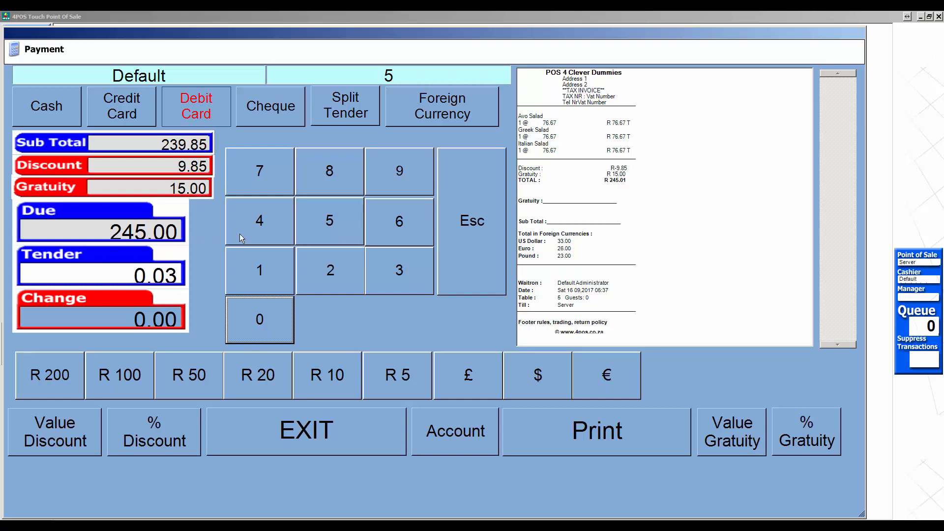
Step: Enter 250.00 as the cash tendered against the 245.00 due
left_click(332, 274)
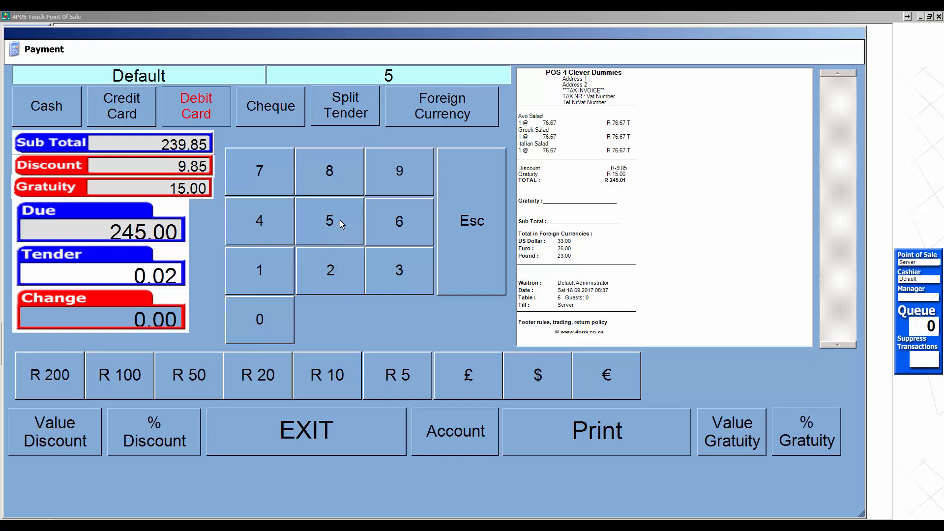
left_click(341, 220)
left_click(270, 323)
left_click(270, 320)
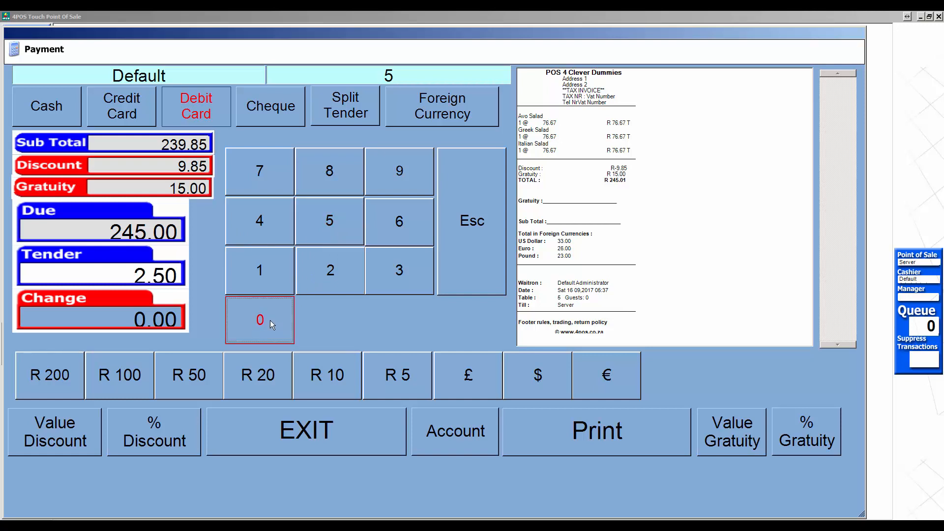
left_click(270, 320)
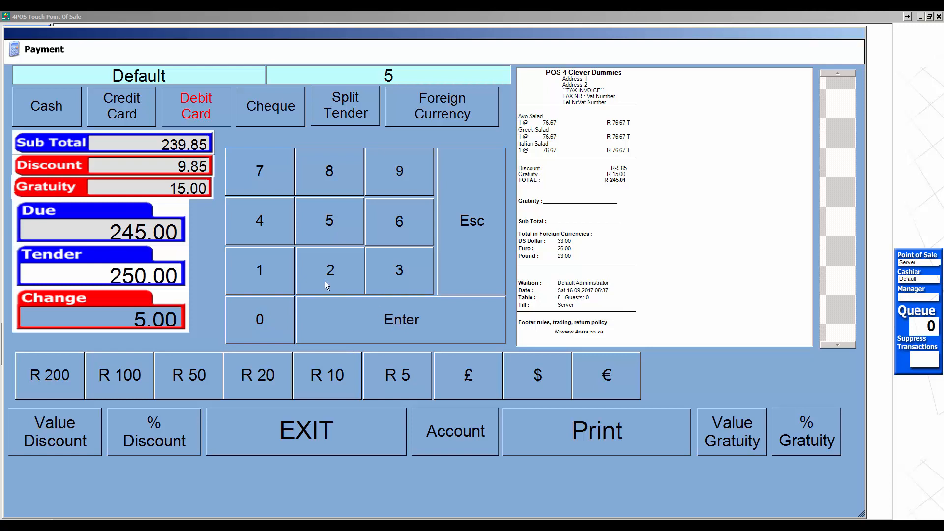
Step: Pay table 5's 245.00 in cash with 5.00 change, print the receipt, and exit
left_click(75, 110)
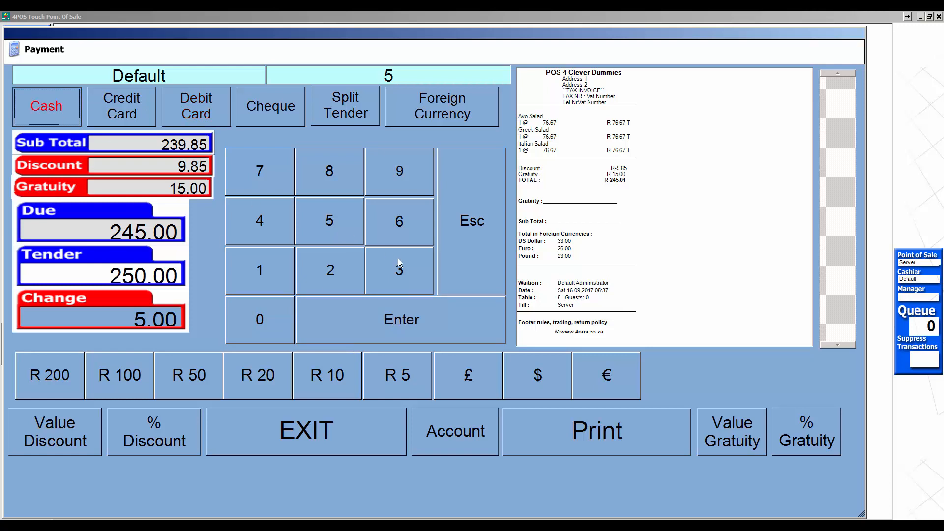
left_click(400, 321)
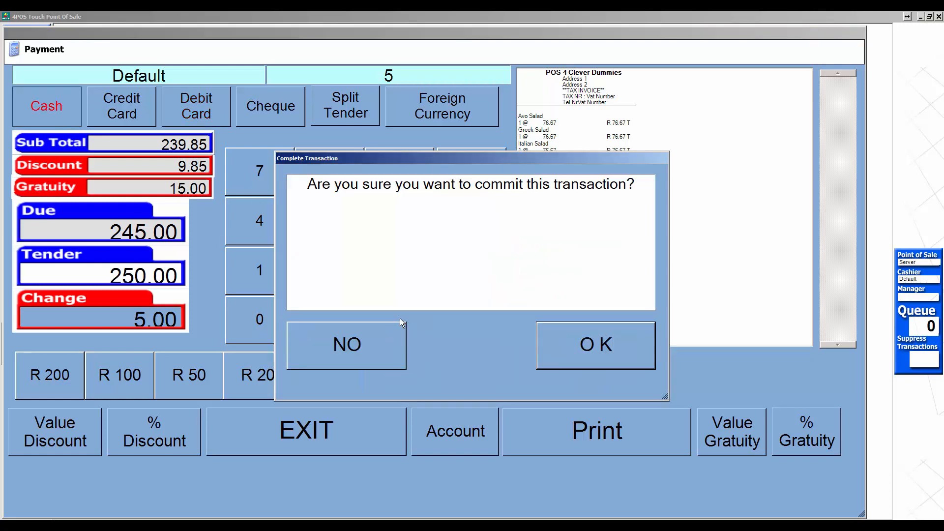
left_click(576, 353)
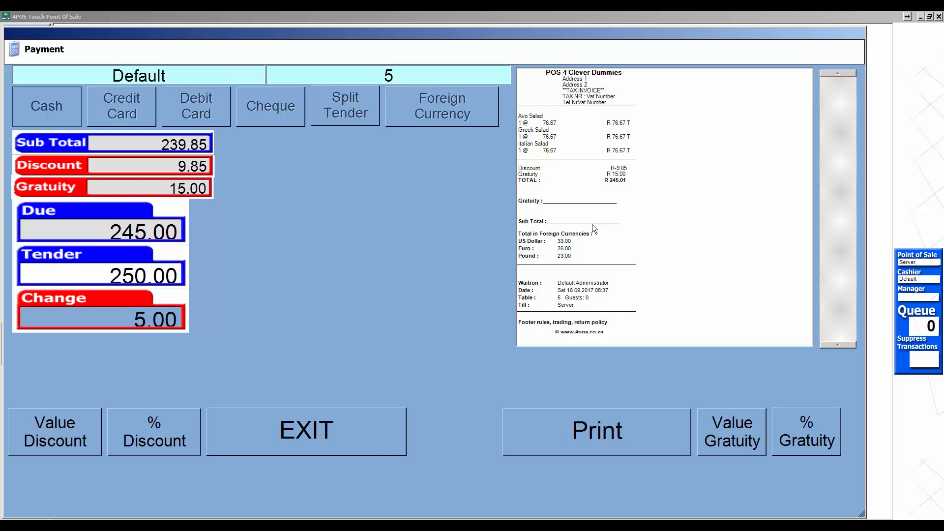
left_click(576, 427)
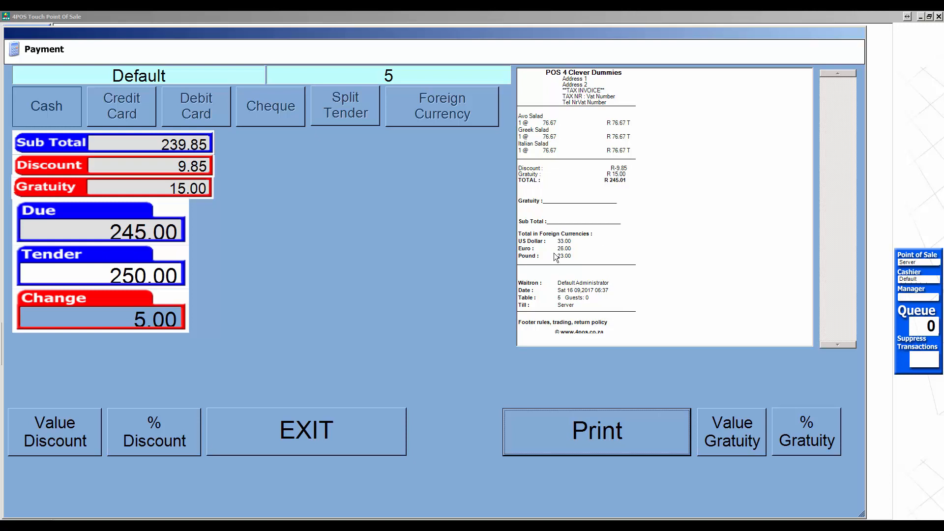
left_click(311, 430)
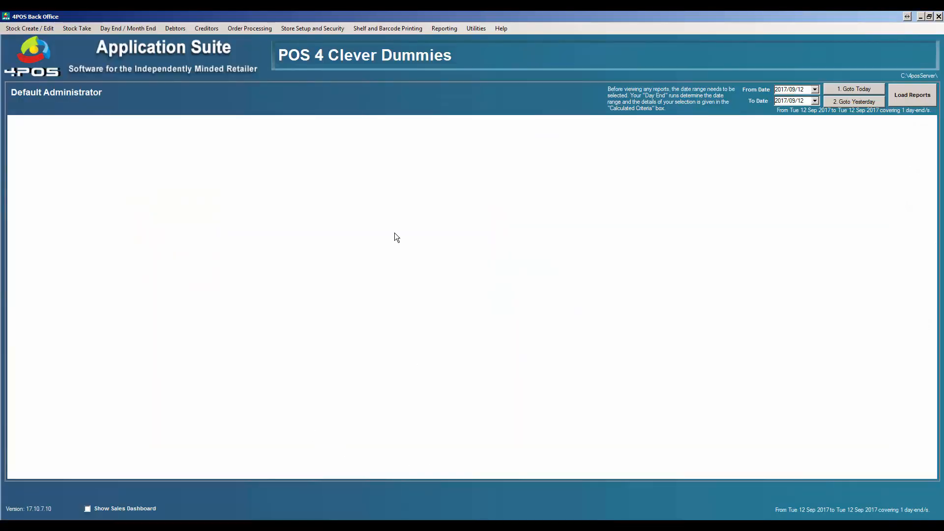
Step: Set Print POS Transaction to Yes in Point Of Sale Parameters, then close the window
left_click(312, 29)
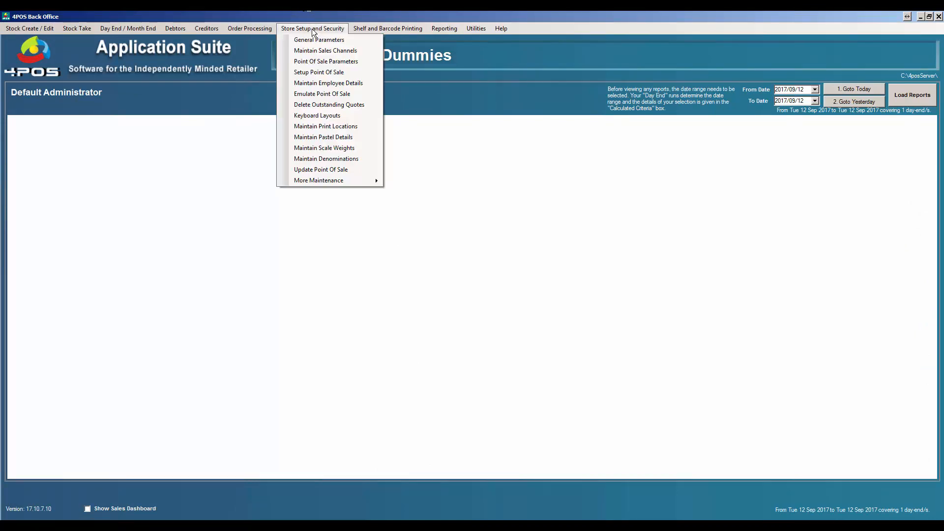
left_click(322, 61)
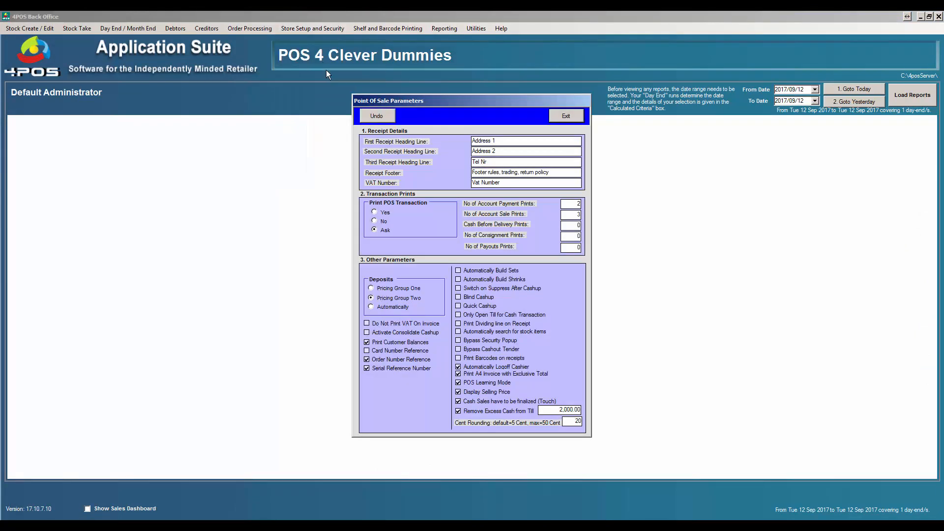
left_click(374, 213)
left_click_drag(496, 162, 471, 183)
left_click(572, 118)
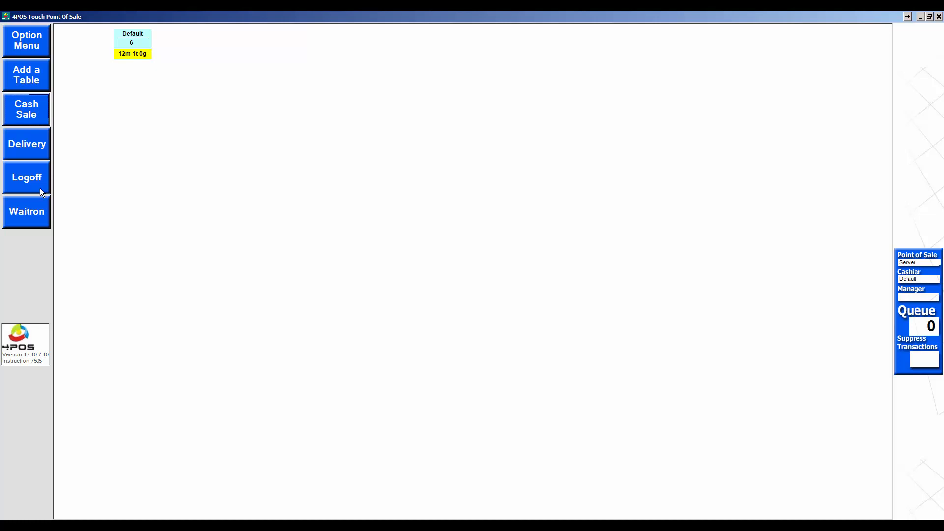
Step: Edit table 6's order and enter Revoke Line Mode with reason 'Test 4pos Basics'
left_click(139, 43)
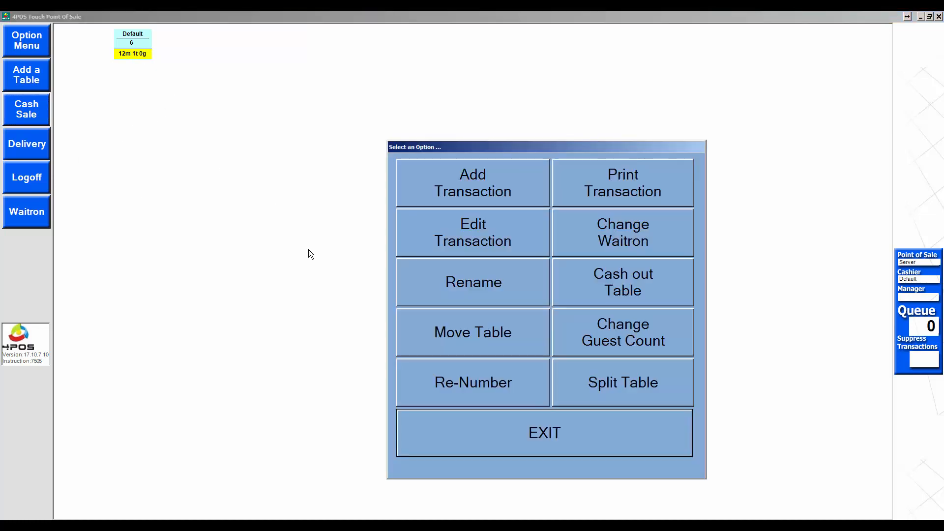
left_click(490, 239)
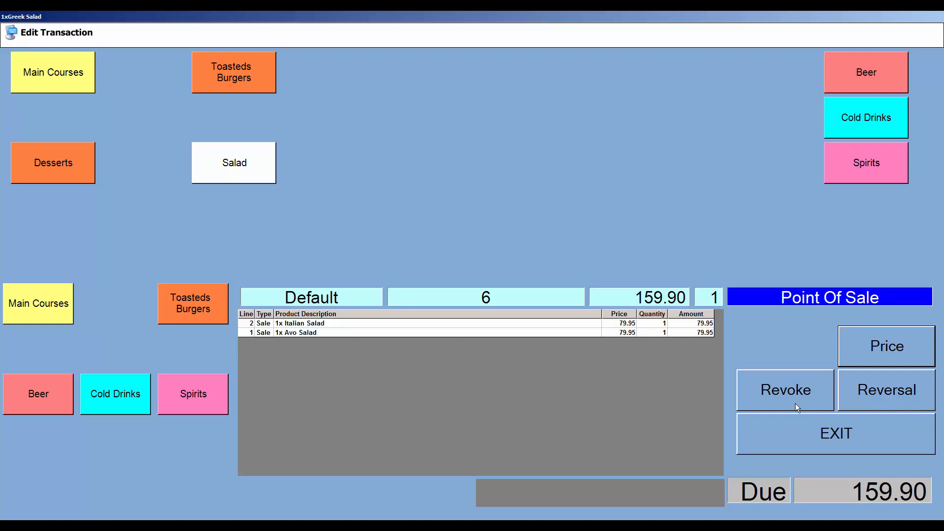
left_click(768, 393)
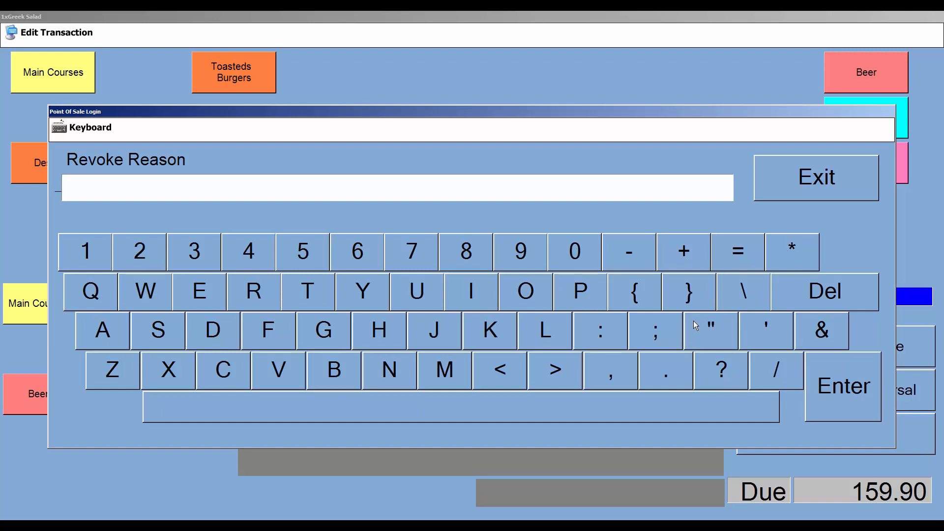
type("Test 4pos Basics")
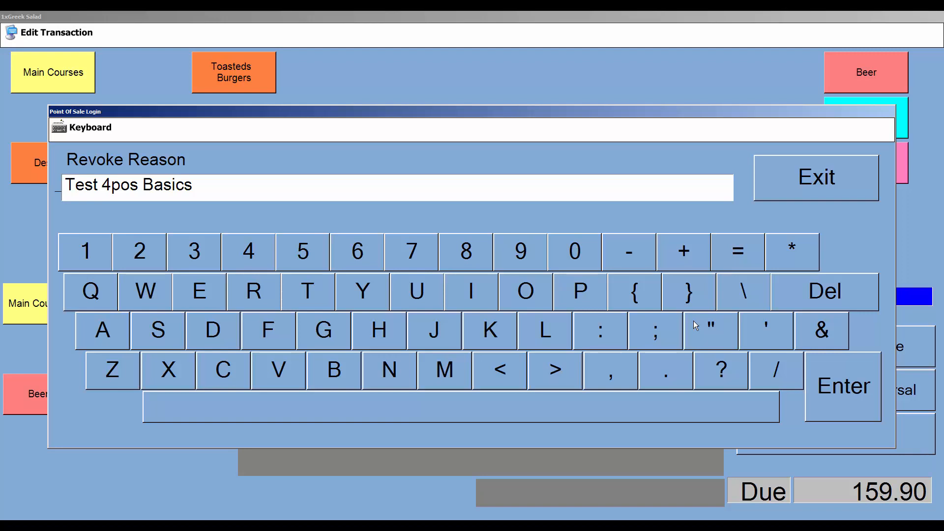
left_click(834, 385)
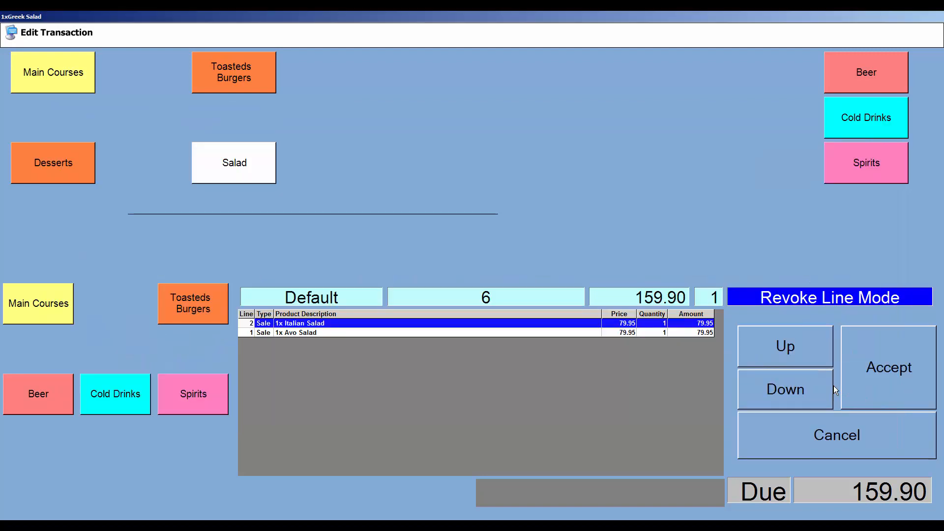
Step: Accept revoking the Italian Salad, select the Avo Salad line, and exit with 79.95 due
left_click(877, 373)
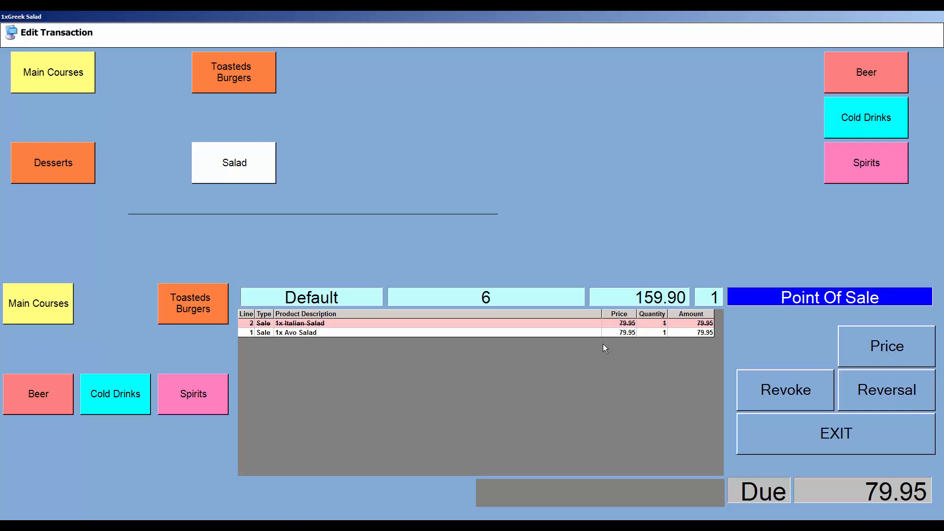
left_click(615, 335)
left_click(903, 345)
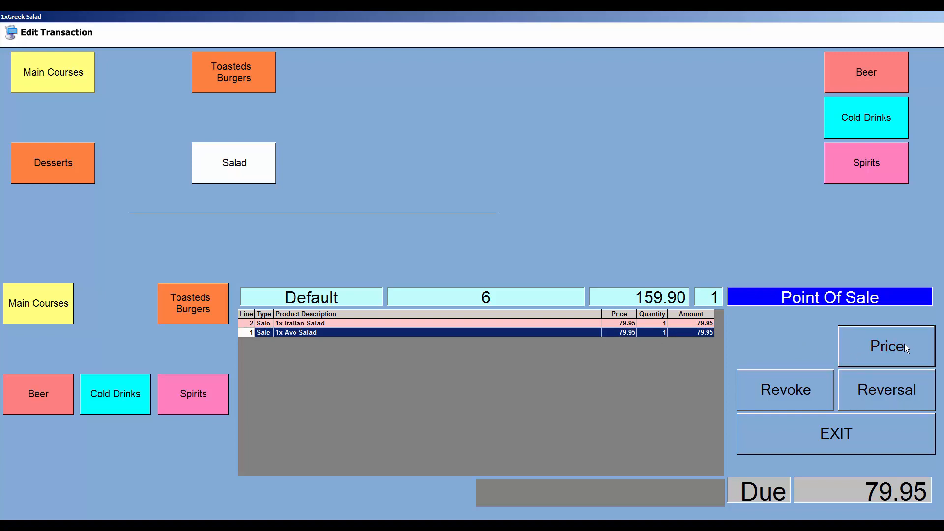
left_click(827, 434)
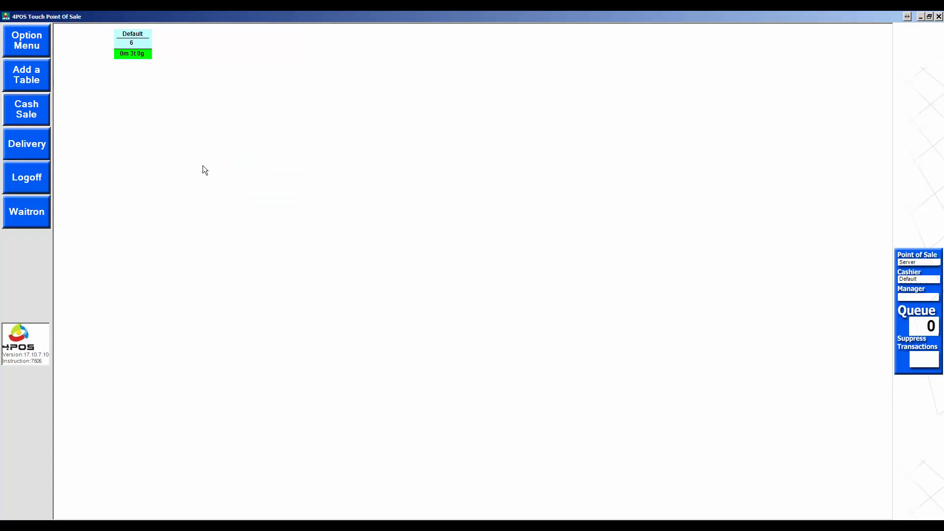
left_click(137, 47)
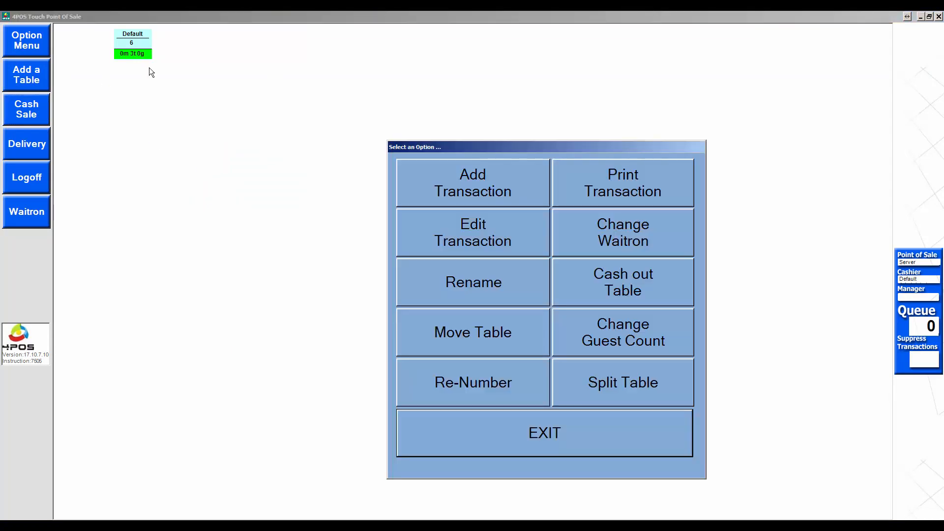
left_click(513, 191)
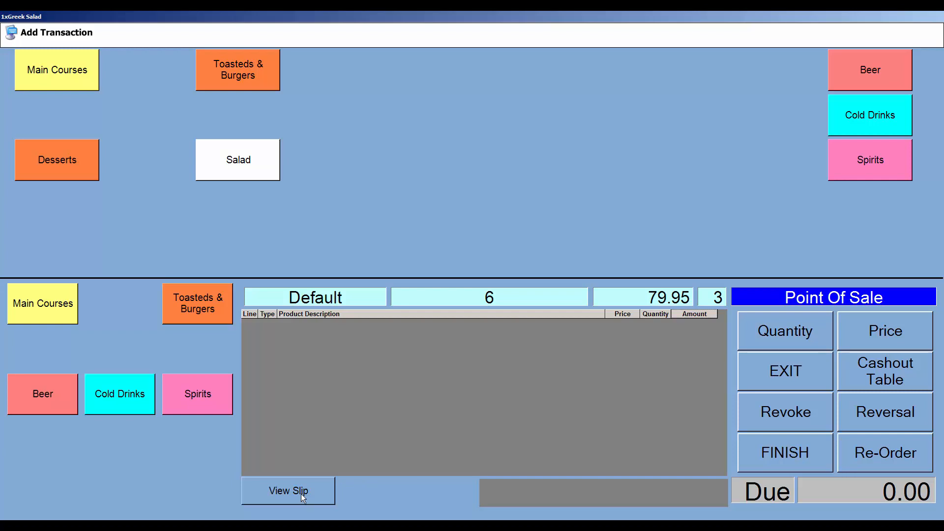
left_click(289, 492)
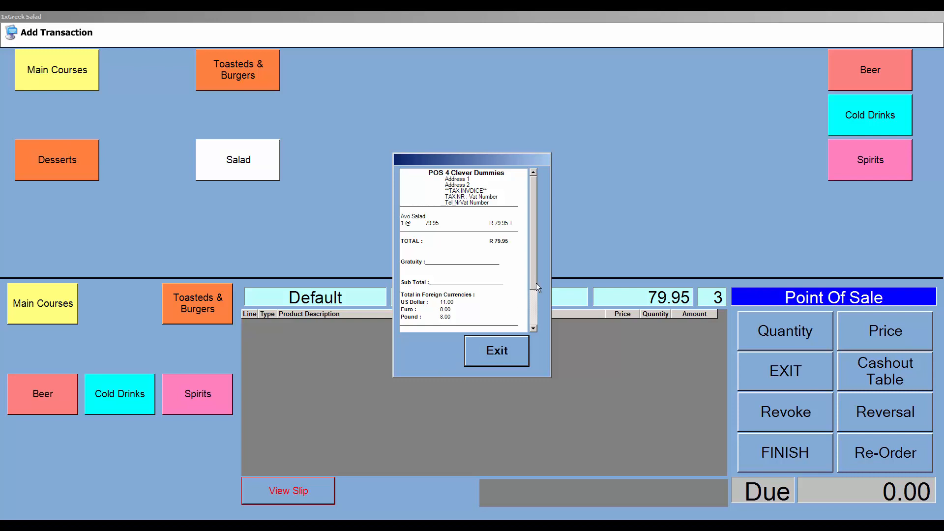
left_click_drag(535, 281, 531, 243)
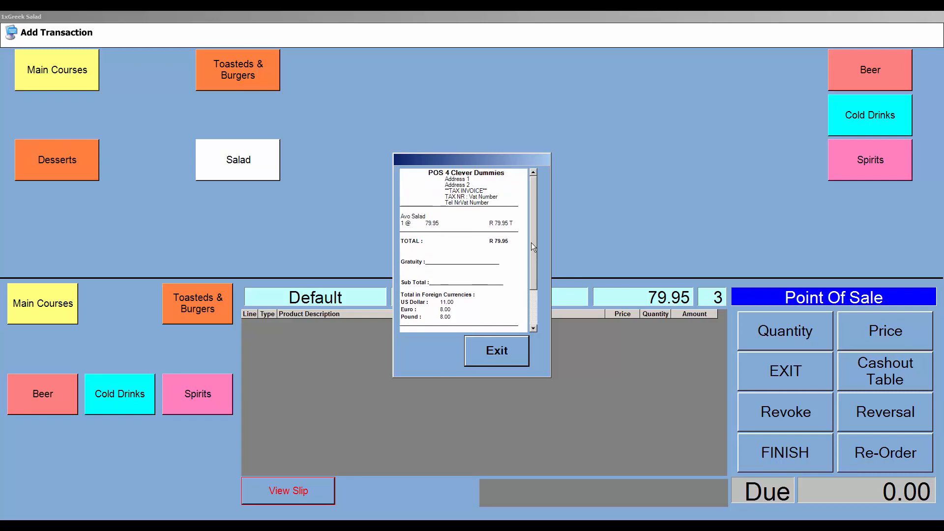
left_click(499, 350)
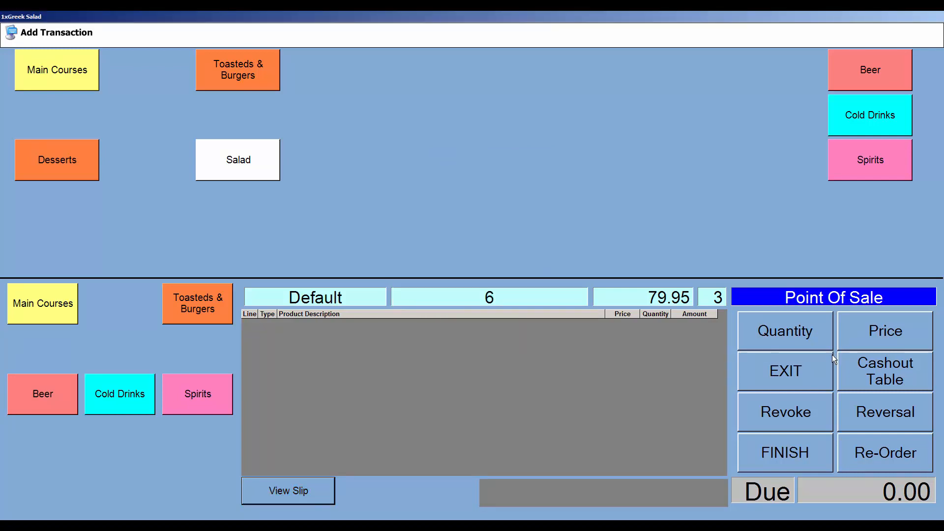
left_click(790, 370)
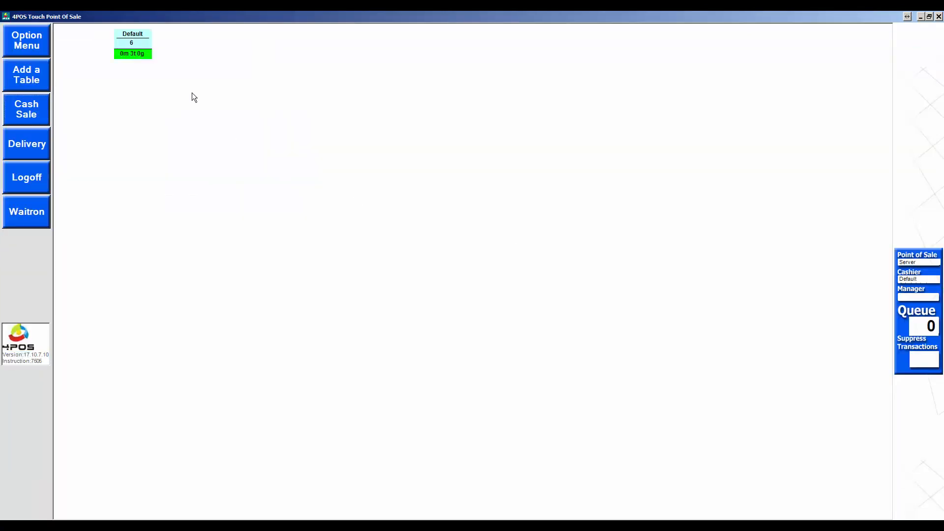
left_click(130, 44)
Step: Print table 6's bill, then try renaming the table to 10 and dismiss the warning
left_click(636, 192)
left_click(128, 35)
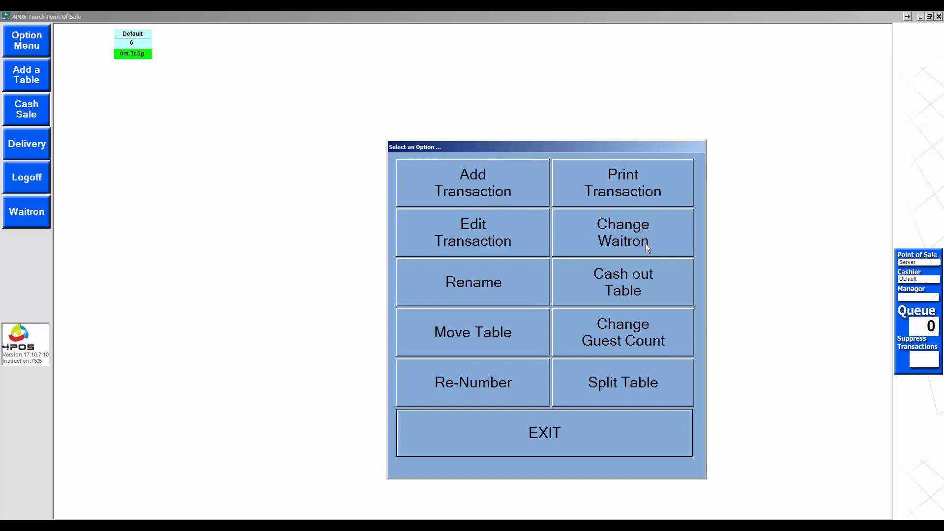
left_click(469, 295)
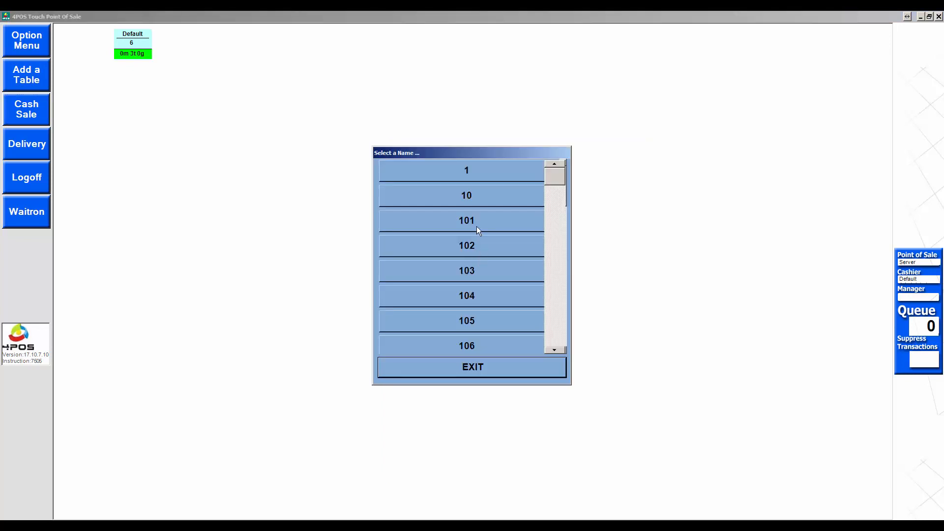
left_click(473, 196)
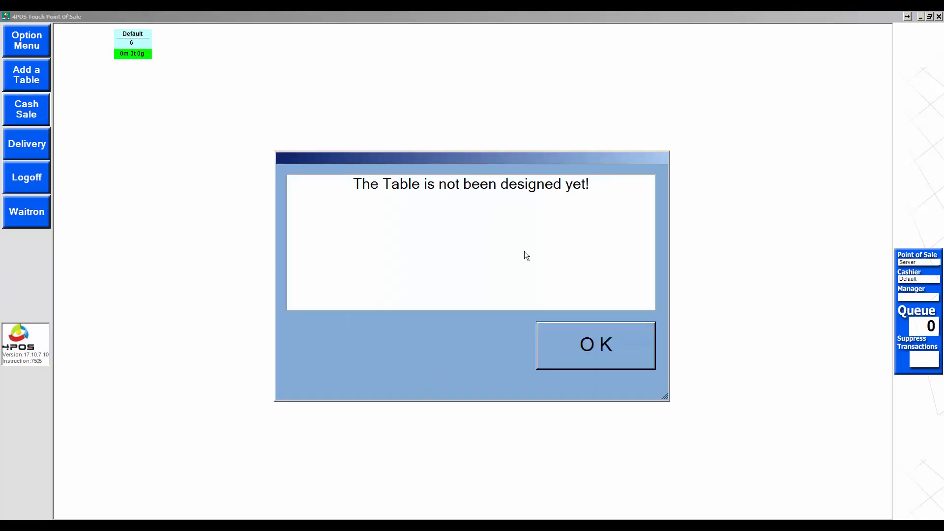
left_click(605, 347)
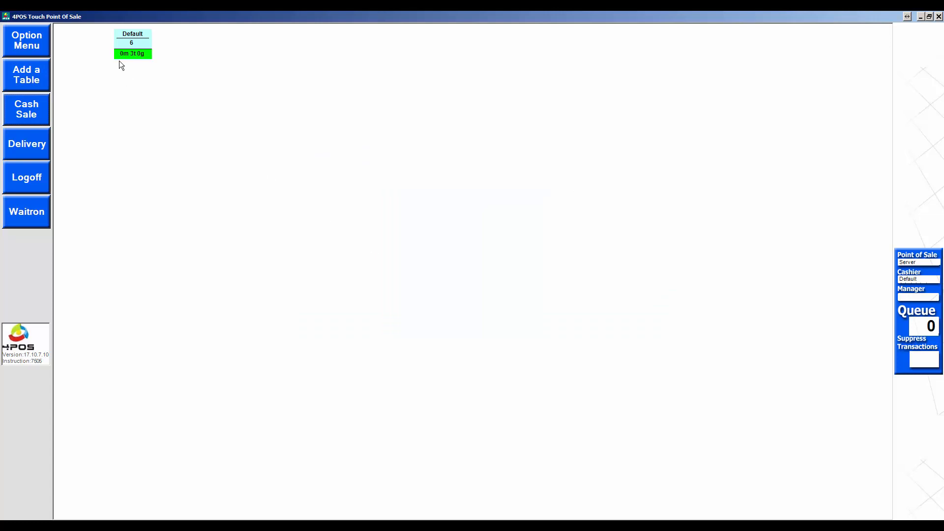
Step: Move table 6 to the middle of the floor plan
left_click(133, 44)
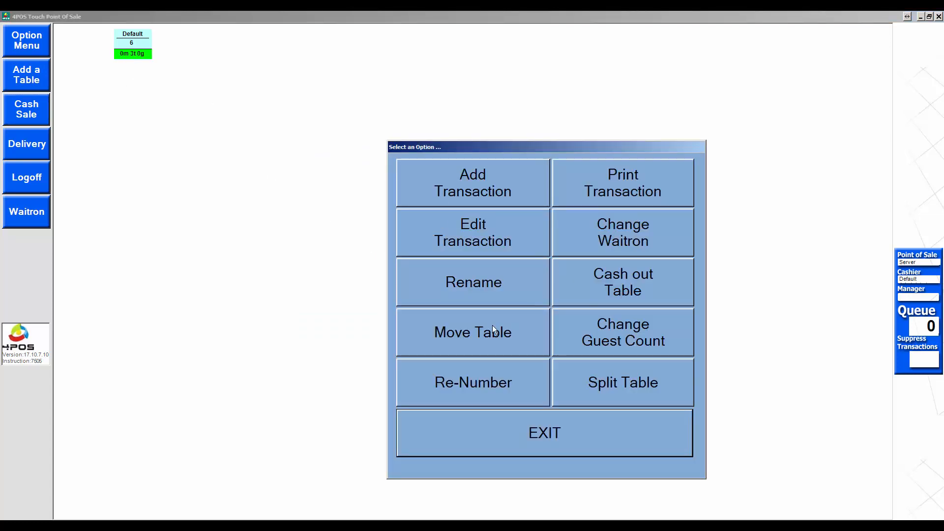
left_click(473, 334)
left_click(487, 202)
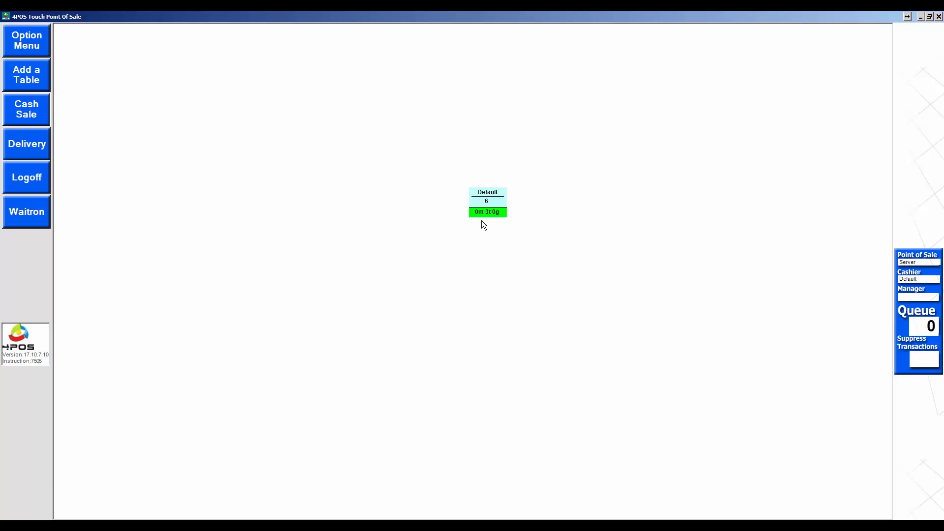
left_click(487, 200)
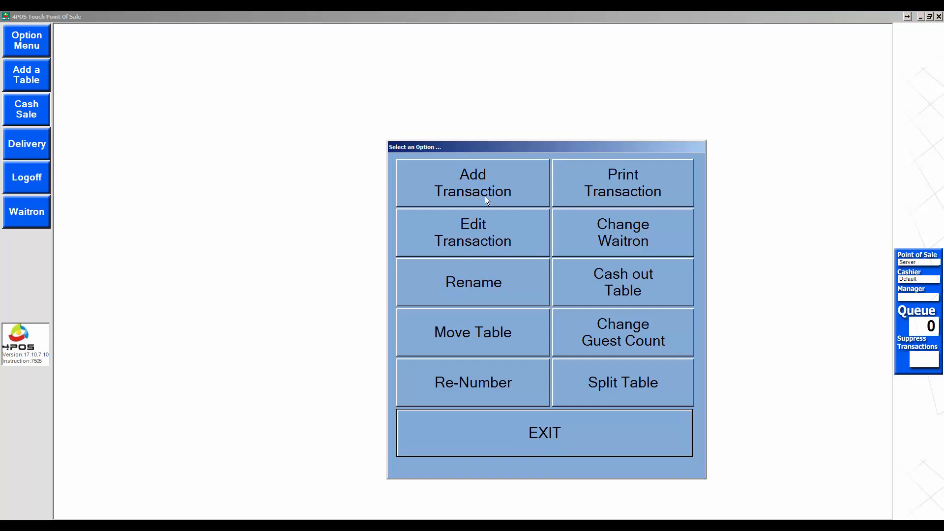
Step: Use Change Guest Count to record 5 guests at table 6
left_click(648, 333)
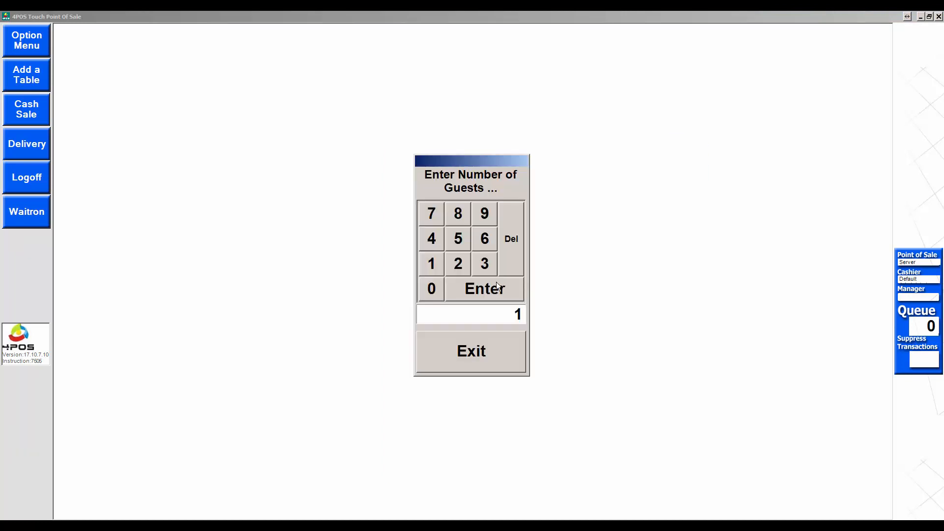
left_click(458, 239)
Step: Seat 5 guests at table 6 and open its Add Transaction screen, with the existing order at 79.95
left_click(489, 291)
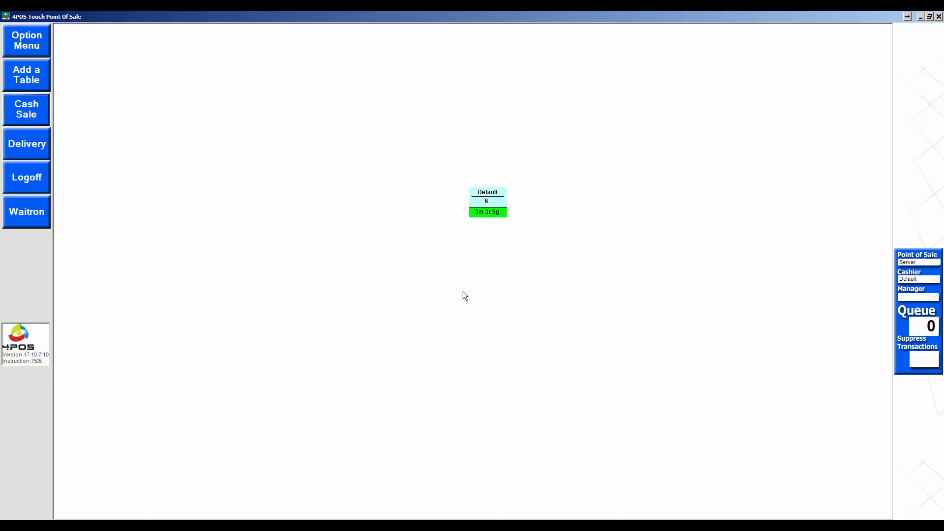
left_click(496, 202)
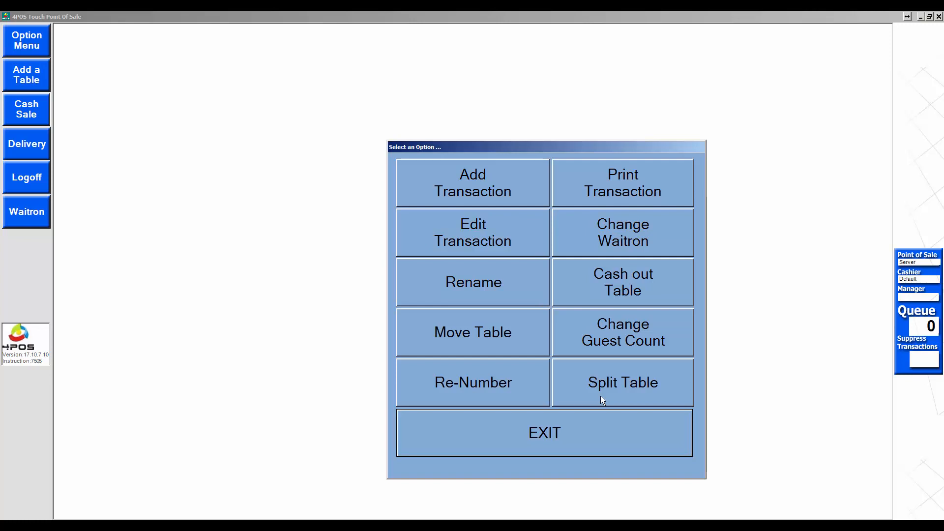
left_click(595, 432)
left_click(322, 229)
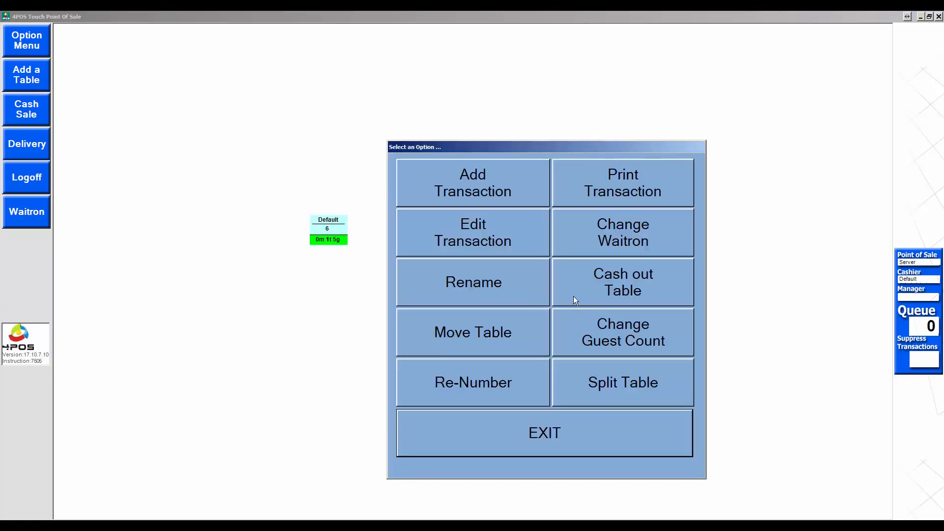
left_click(475, 172)
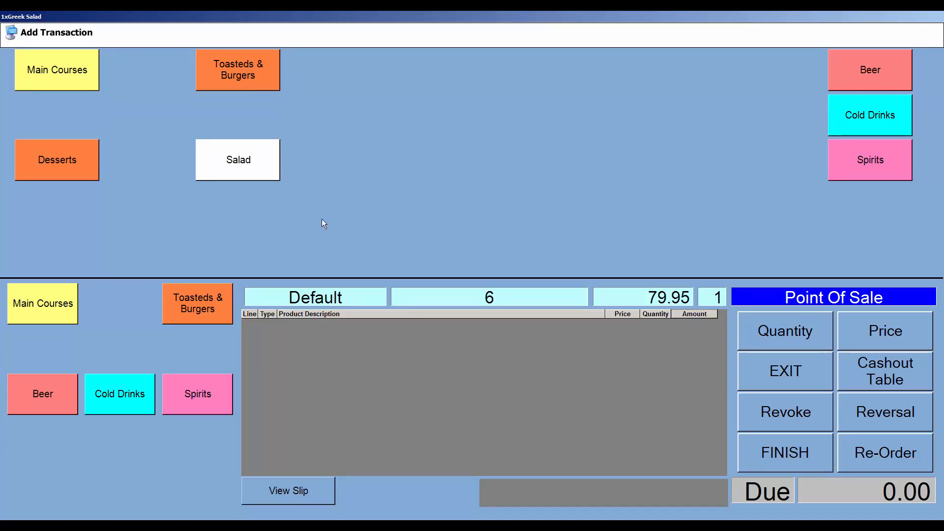
Step: Add a Burger with Fanta from Toasteds & Burgers to table 6
left_click(252, 74)
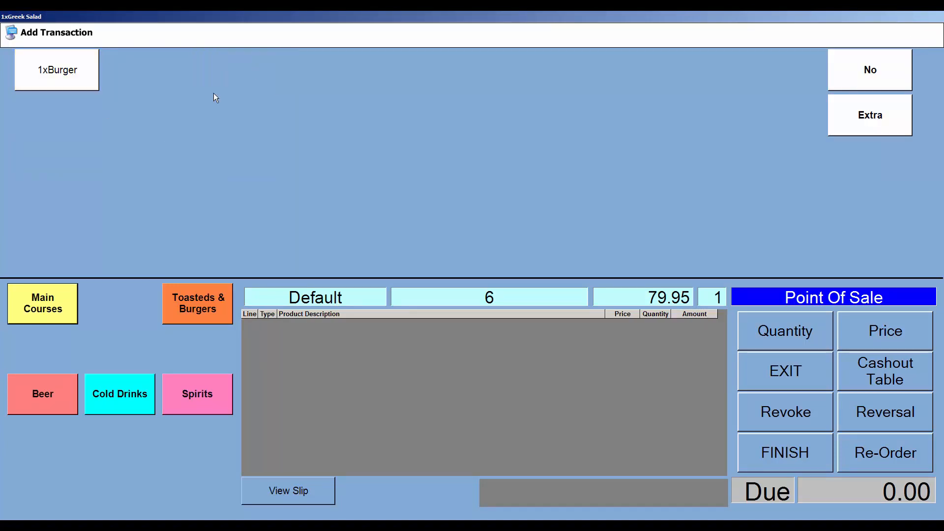
left_click(68, 77)
left_click(498, 194)
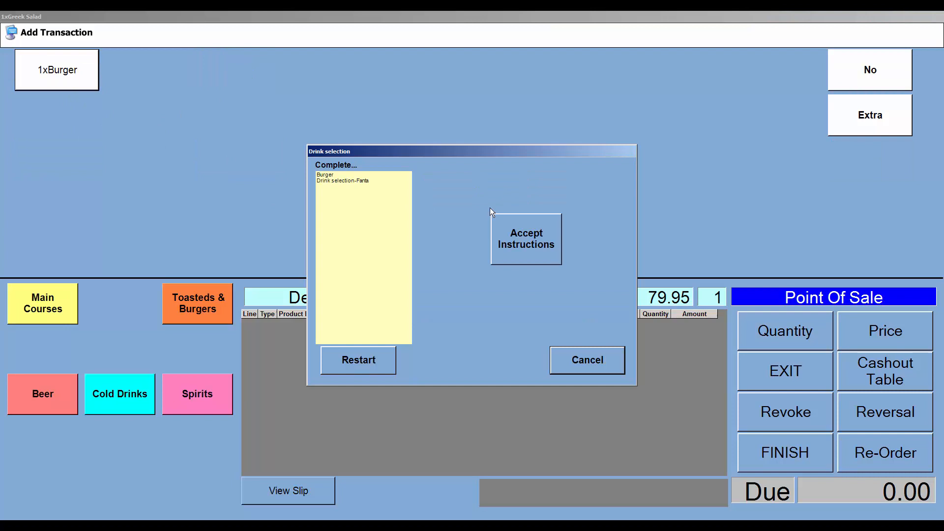
left_click(518, 239)
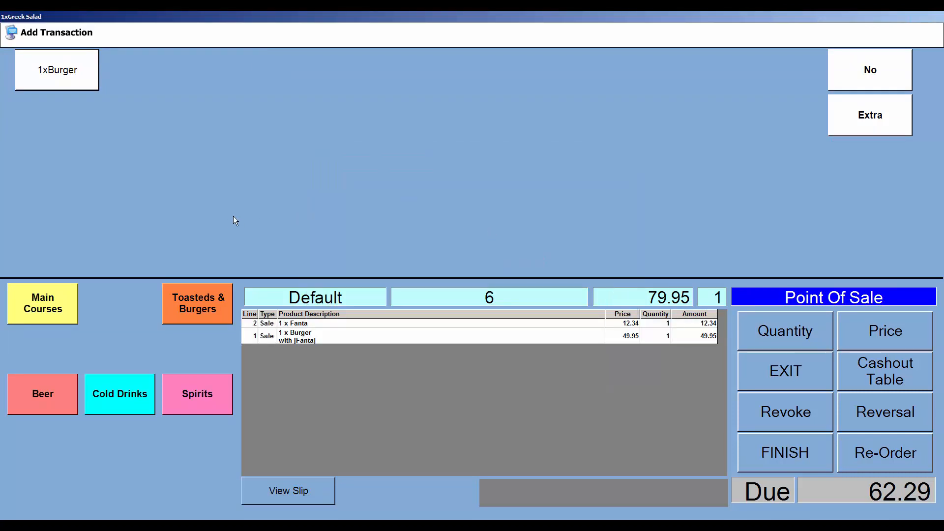
Step: Add a rare T-Bone 500g with baked potato, sour cream and butter
left_click(73, 317)
left_click(62, 81)
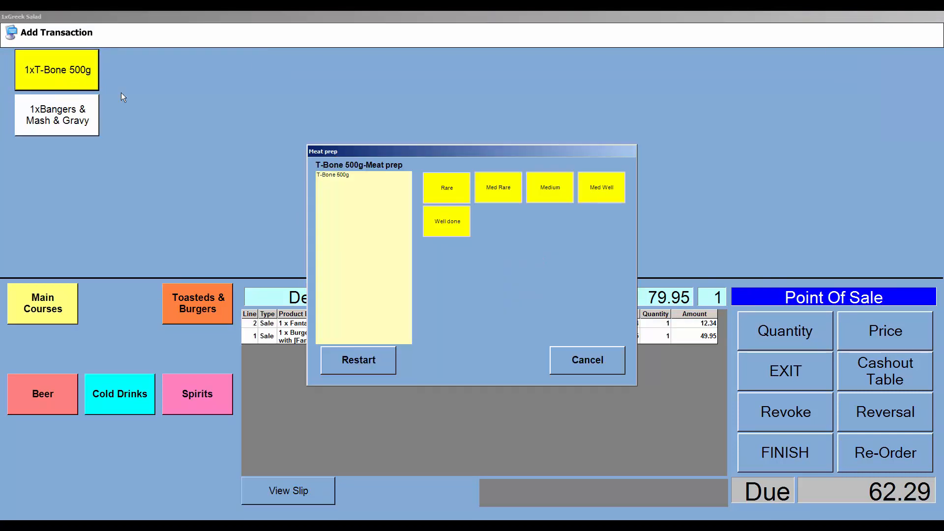
left_click(451, 194)
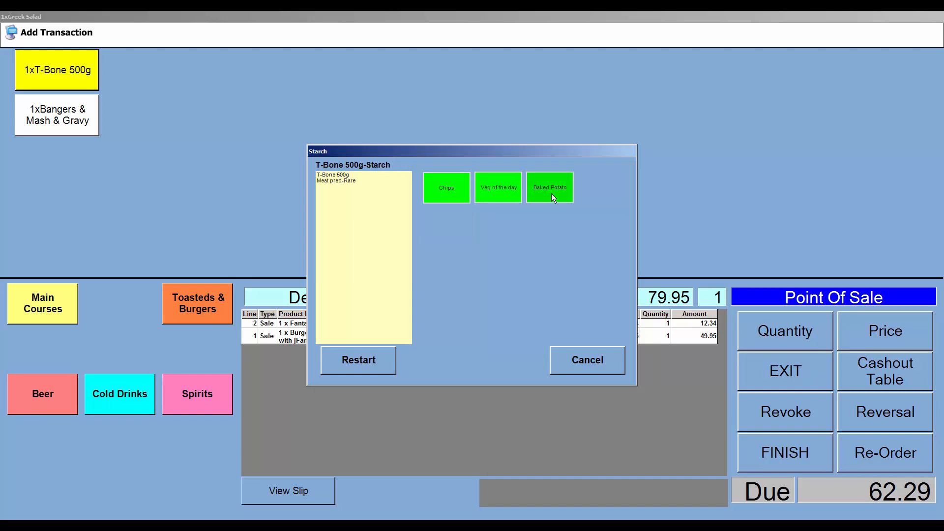
left_click(550, 192)
left_click(443, 187)
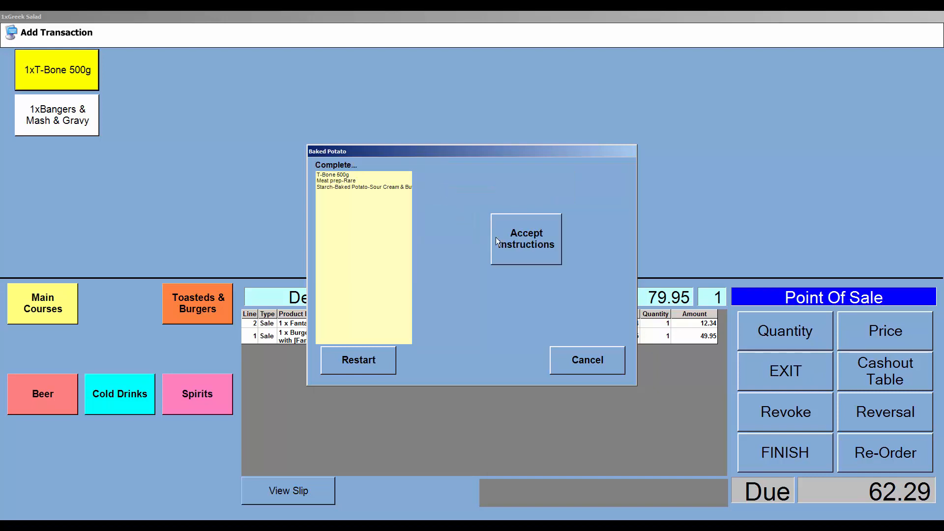
left_click(524, 240)
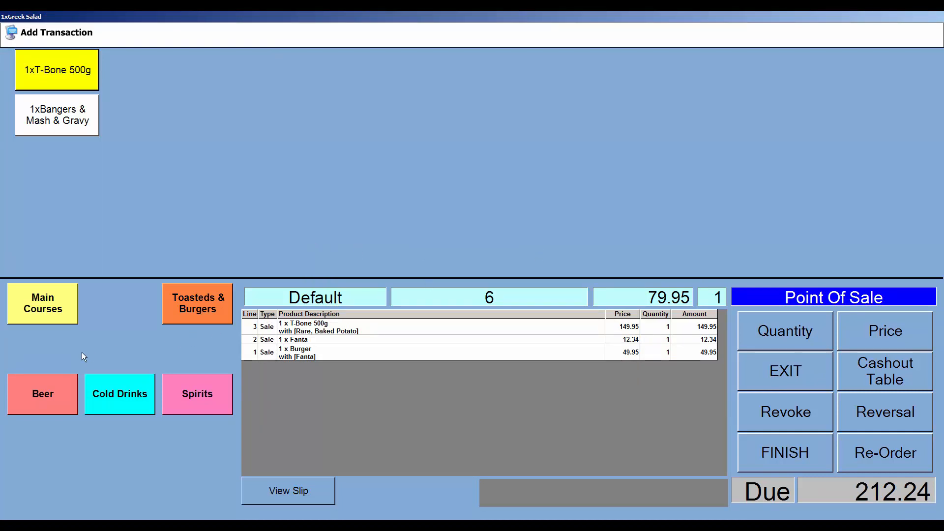
Step: Add Amstel, Windhoek Lager, Castle Lite and Castle Can 330ml beers
left_click(71, 395)
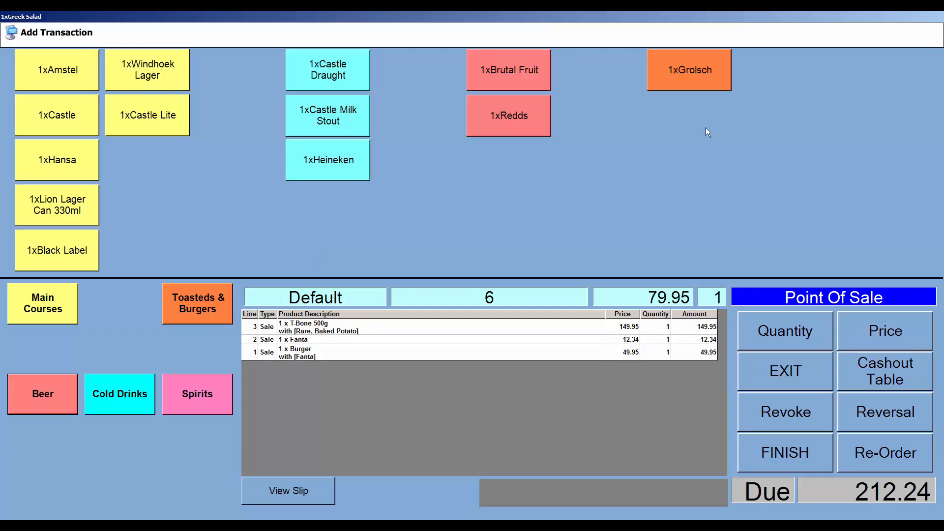
left_click(78, 69)
left_click(165, 76)
left_click(135, 121)
left_click(57, 115)
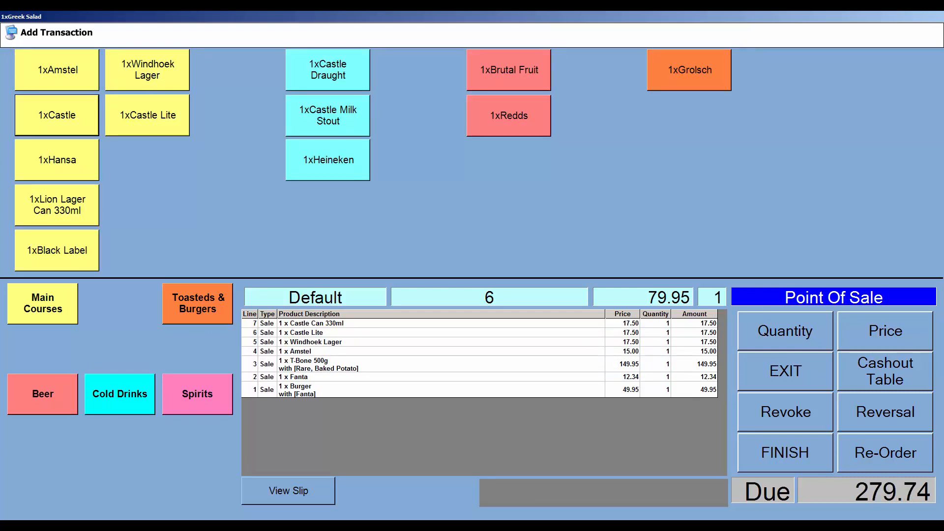
Step: Finish table 6's 359.69 order, cancel the CutePDF Save As prompt, and choose Split Table
left_click(812, 449)
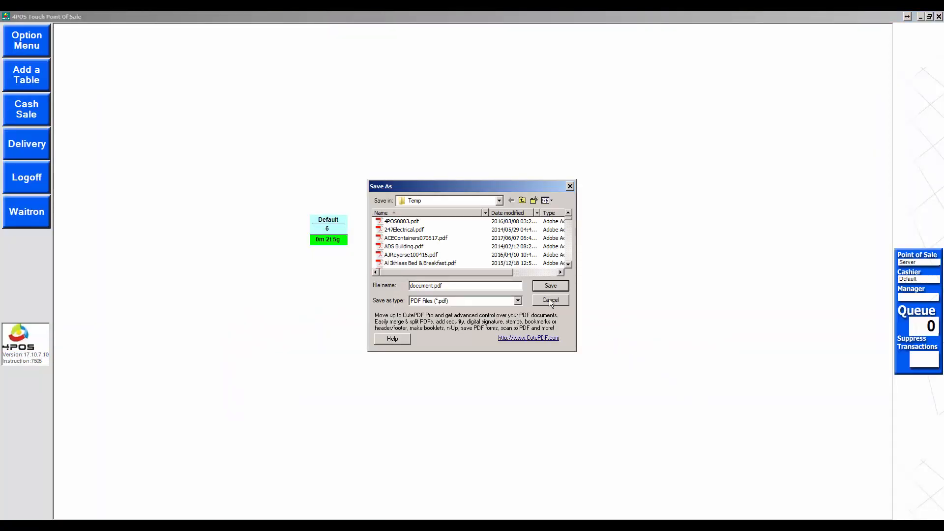
left_click(551, 301)
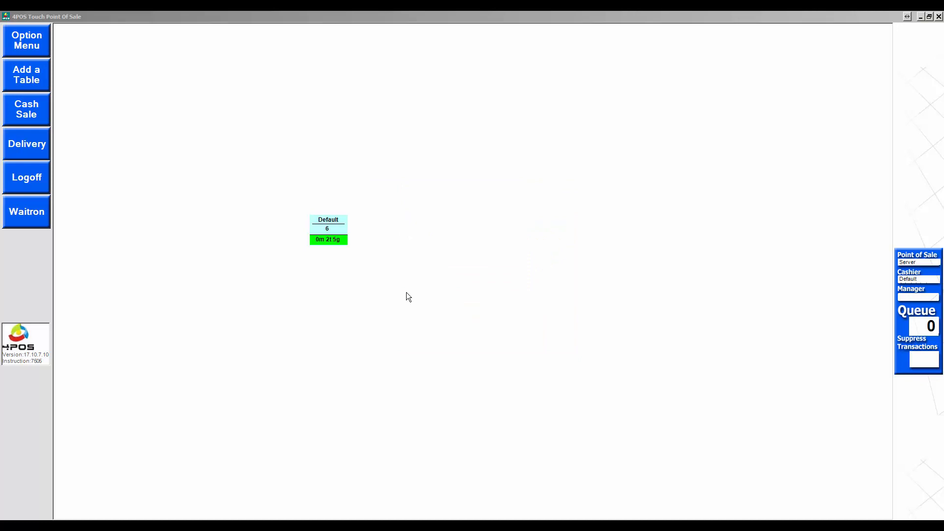
left_click(333, 229)
left_click(657, 388)
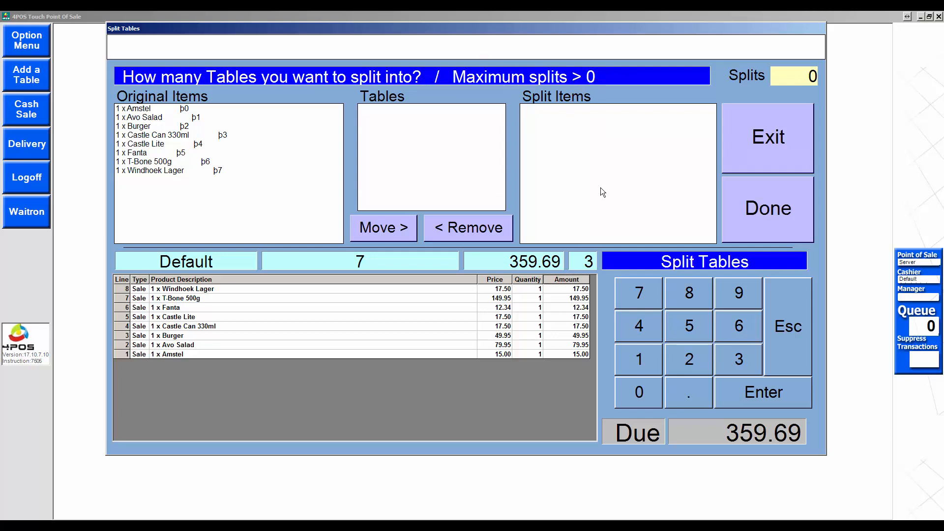
Step: Create one split table and move the Windhoek Lager to split_6_1
left_click(642, 361)
left_click(775, 400)
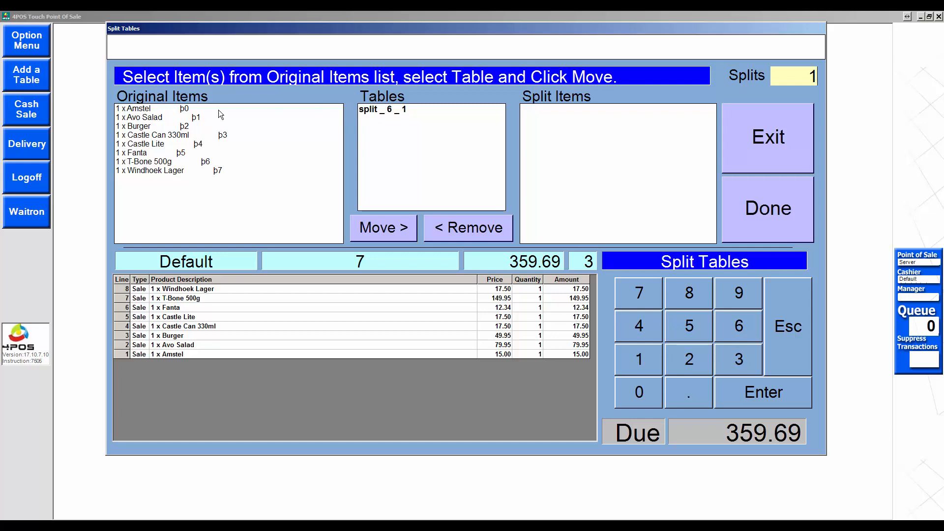
left_click(146, 172)
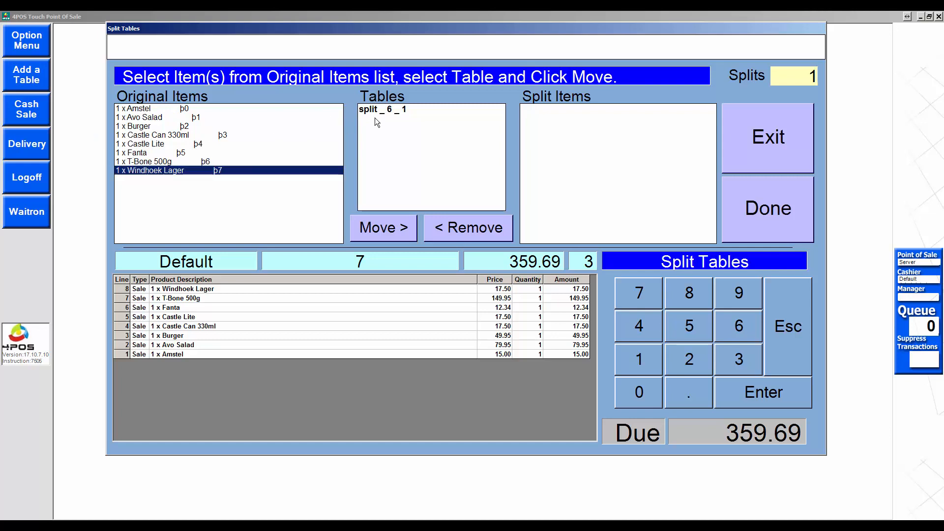
left_click(384, 110)
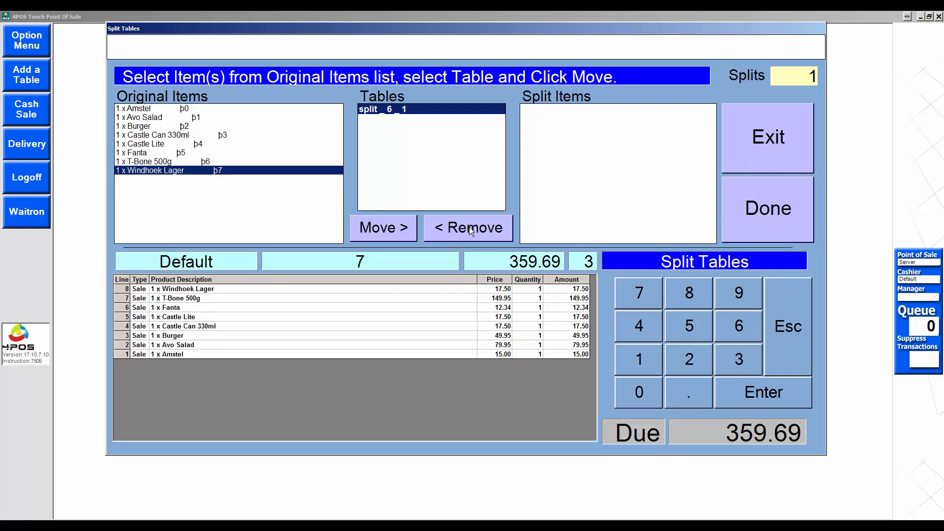
left_click(381, 228)
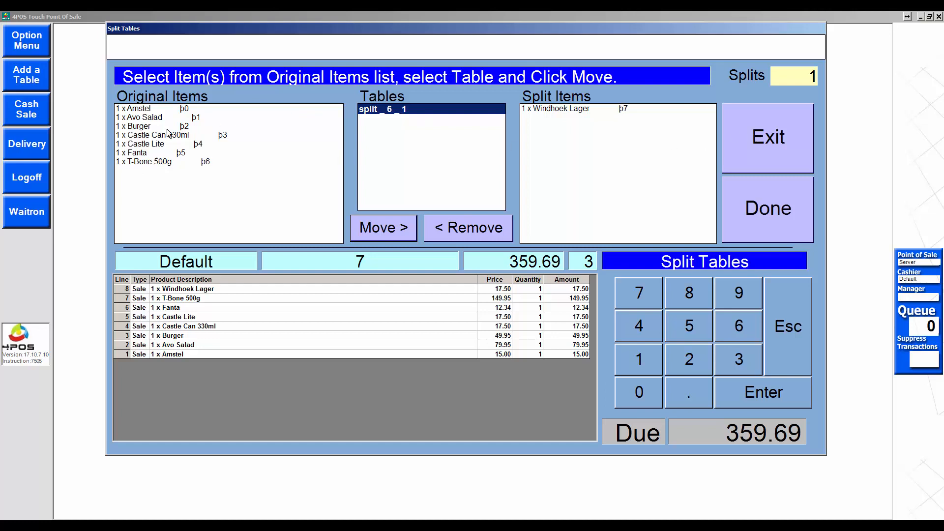
Step: Move the Burger and Avo Salad to split_6_1 and confirm the split
left_click(138, 127)
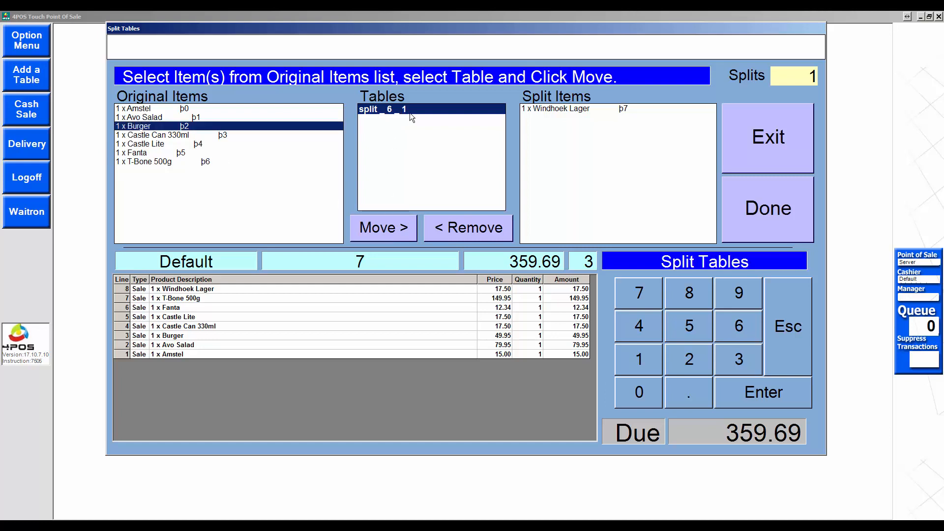
left_click(391, 228)
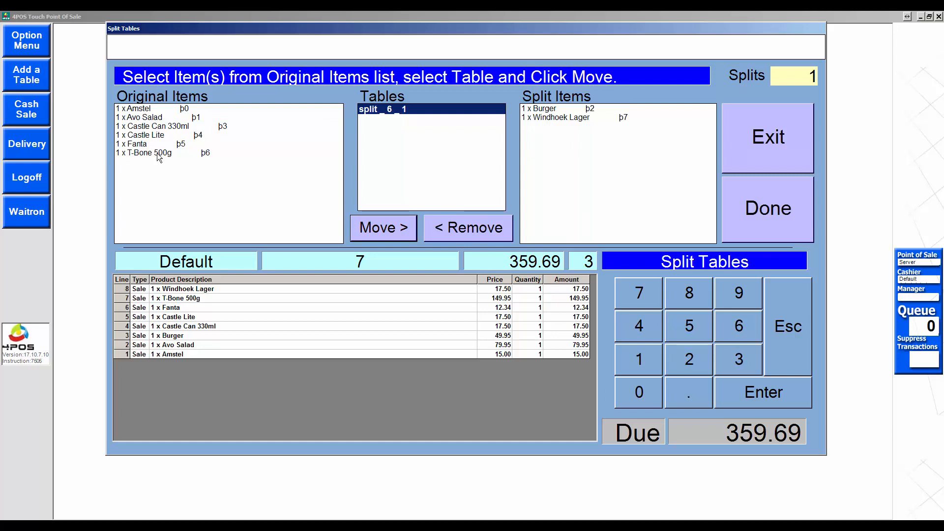
left_click(148, 119)
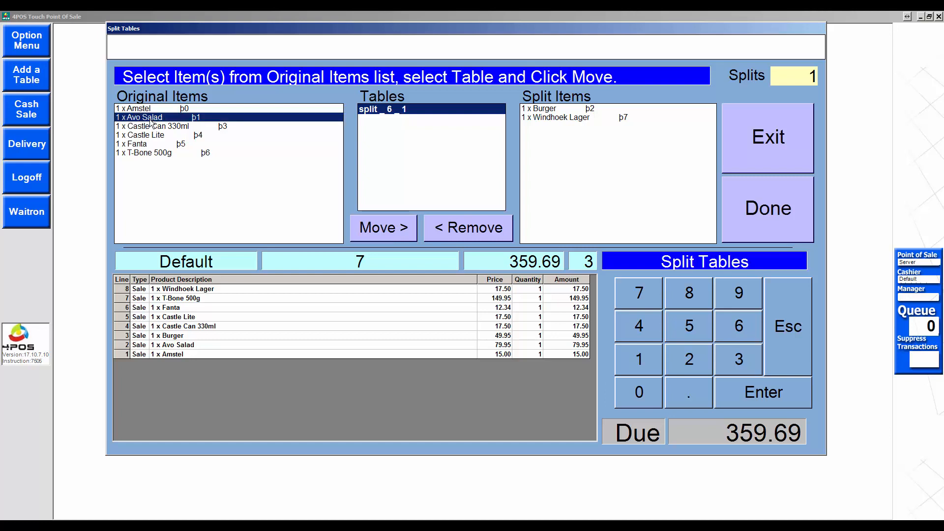
left_click(376, 227)
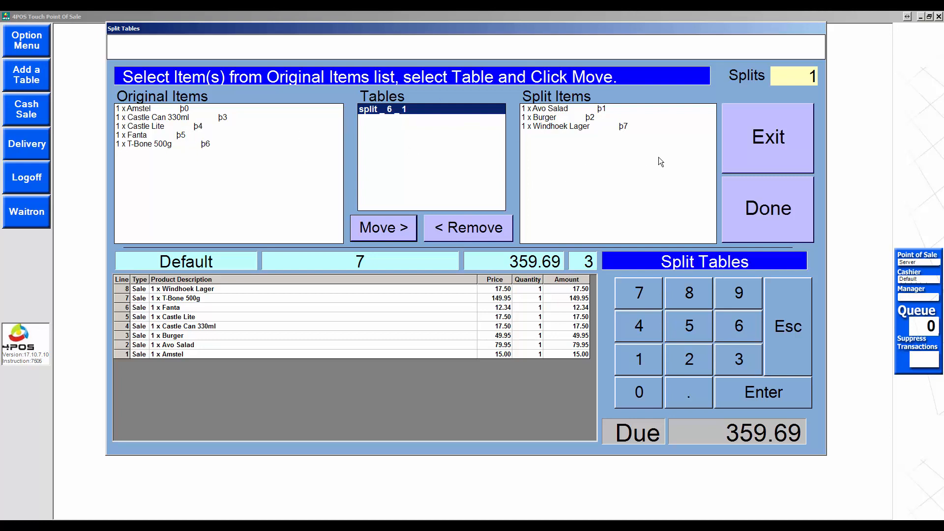
left_click(760, 224)
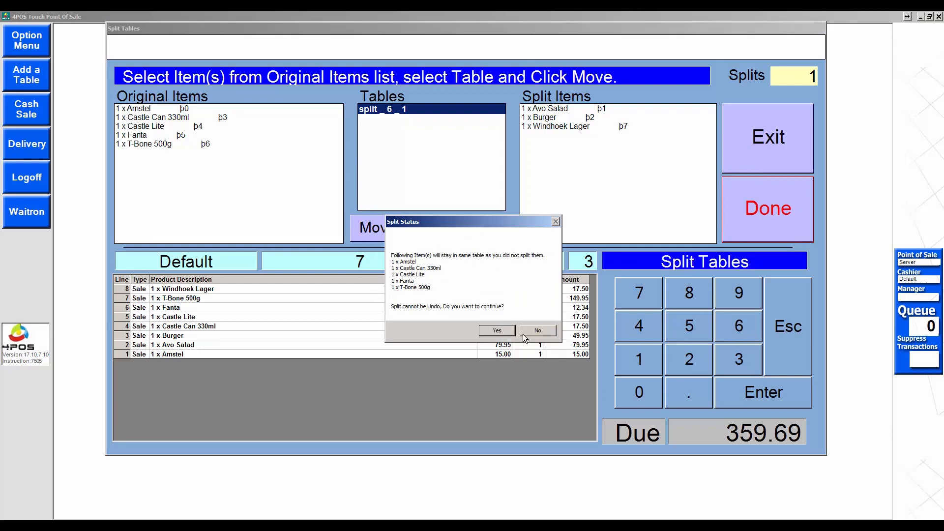
left_click(497, 330)
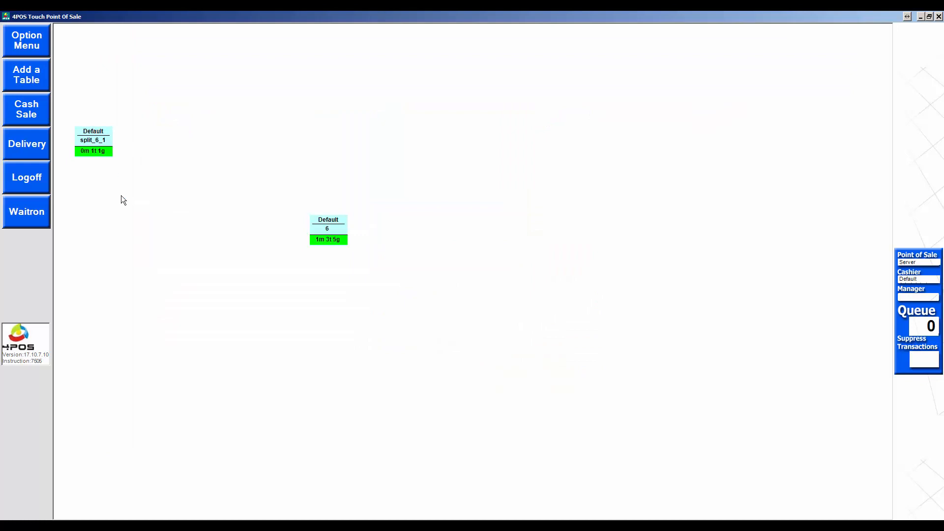
Step: Open split_6_1's order and preview its 147.40 bill
left_click(103, 147)
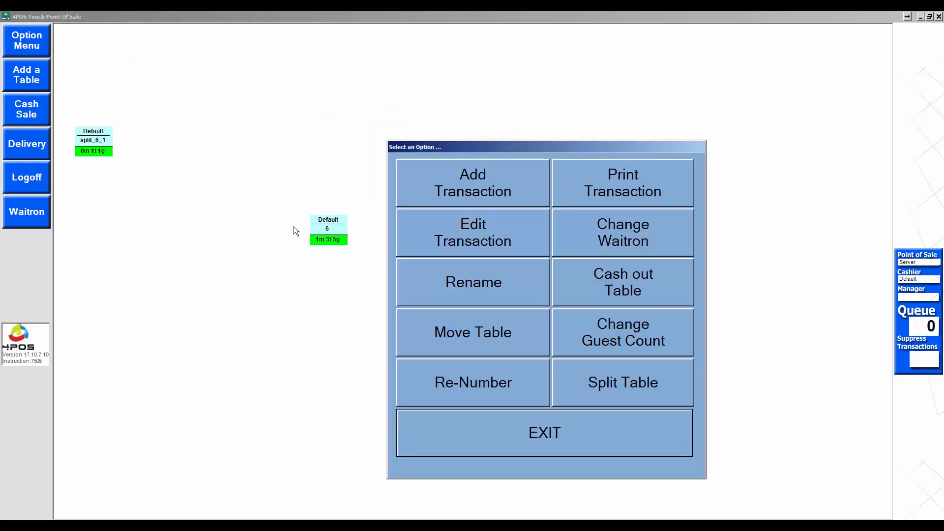
left_click(498, 189)
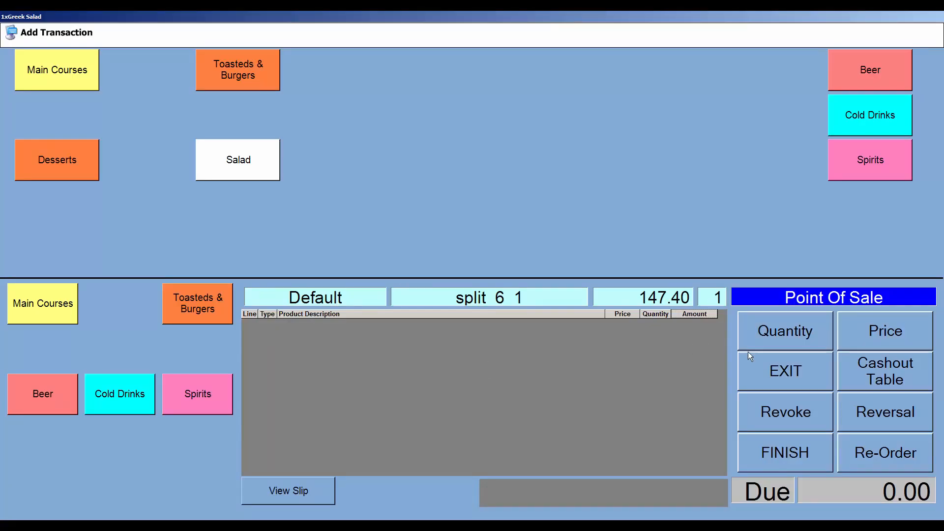
left_click(323, 487)
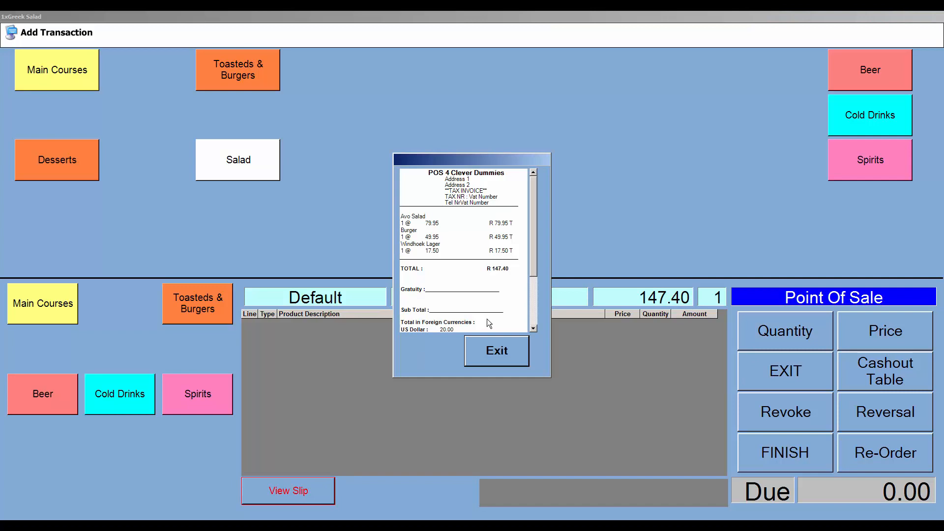
left_click_drag(532, 260, 531, 233)
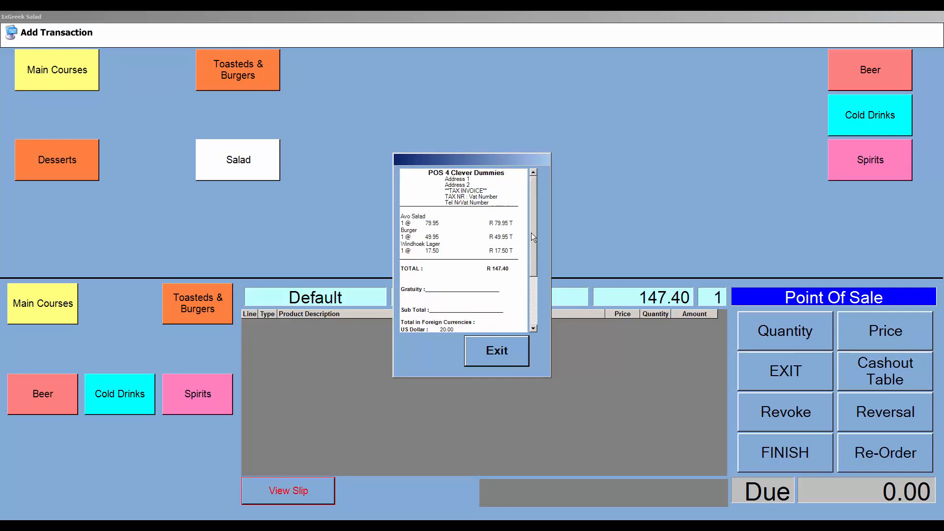
left_click(507, 350)
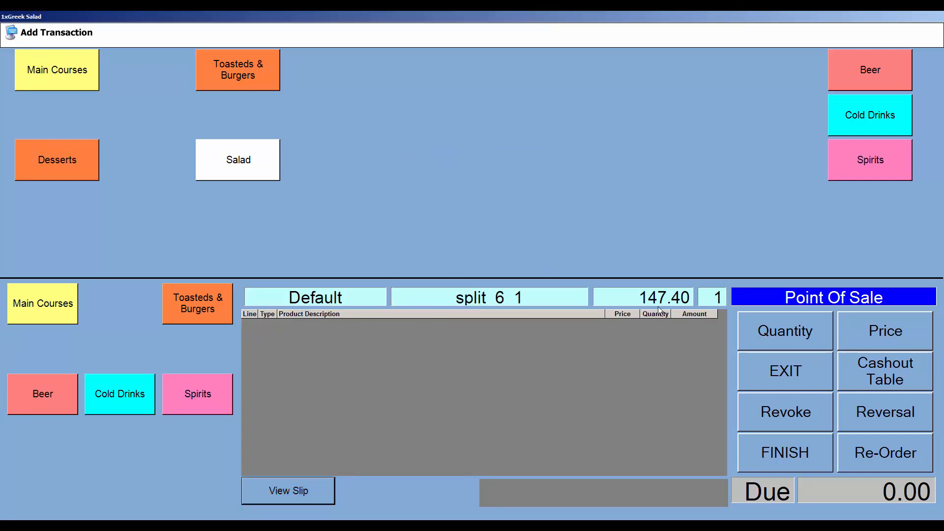
Step: Cash out split_6_1 with a R200 note, giving 52.60 change, and return to the floor plan
left_click(896, 377)
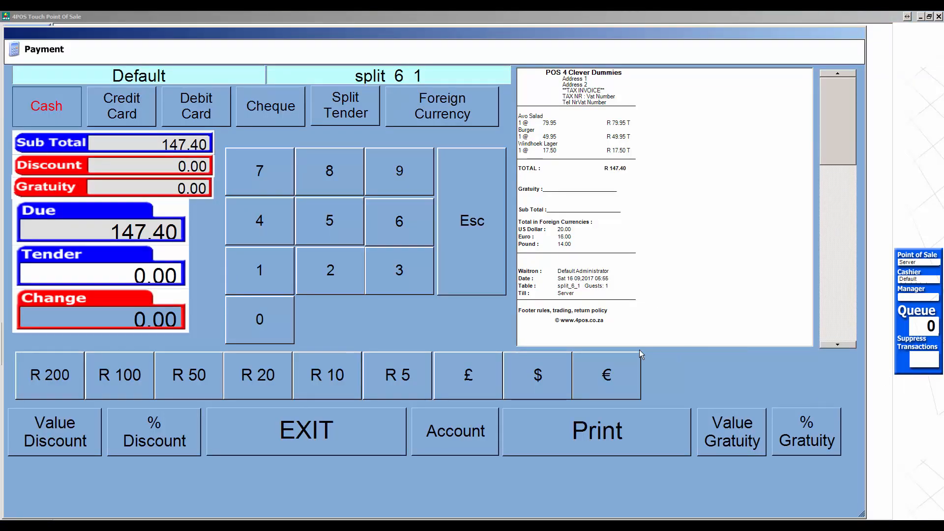
left_click(83, 372)
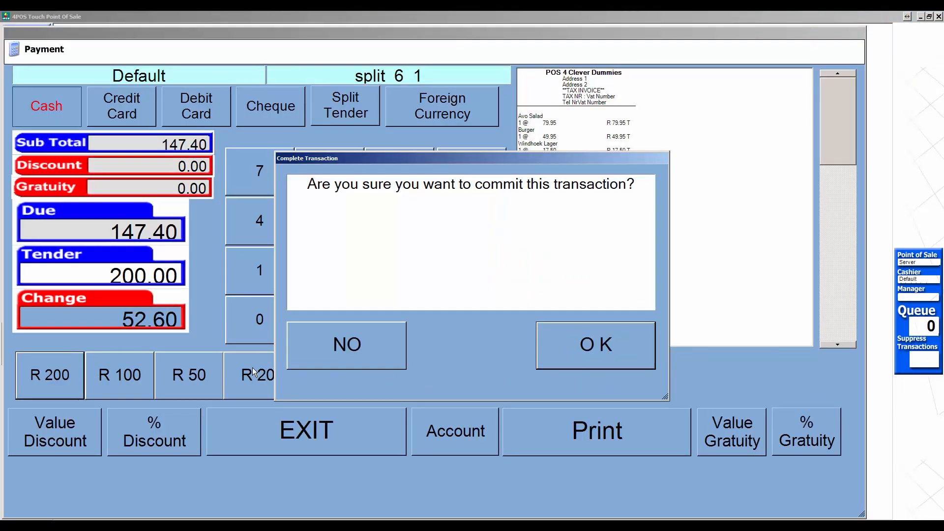
left_click(602, 351)
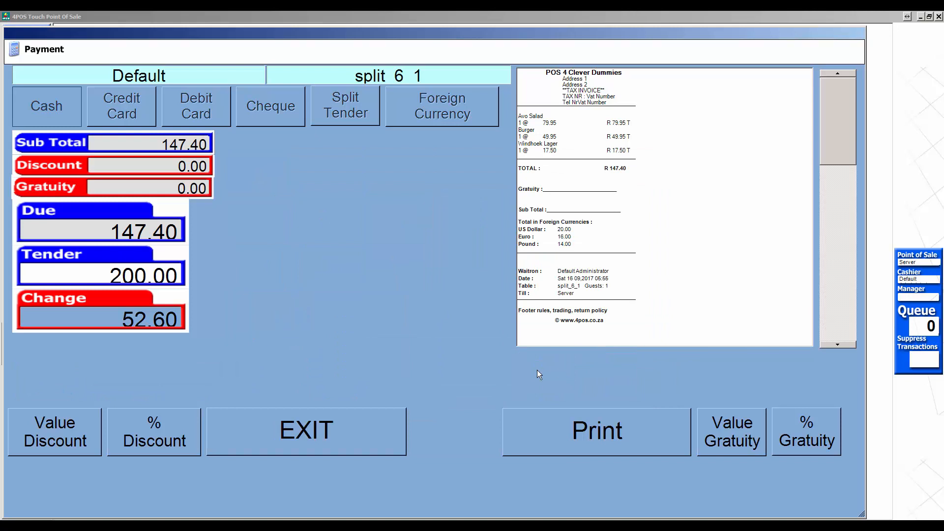
left_click(377, 413)
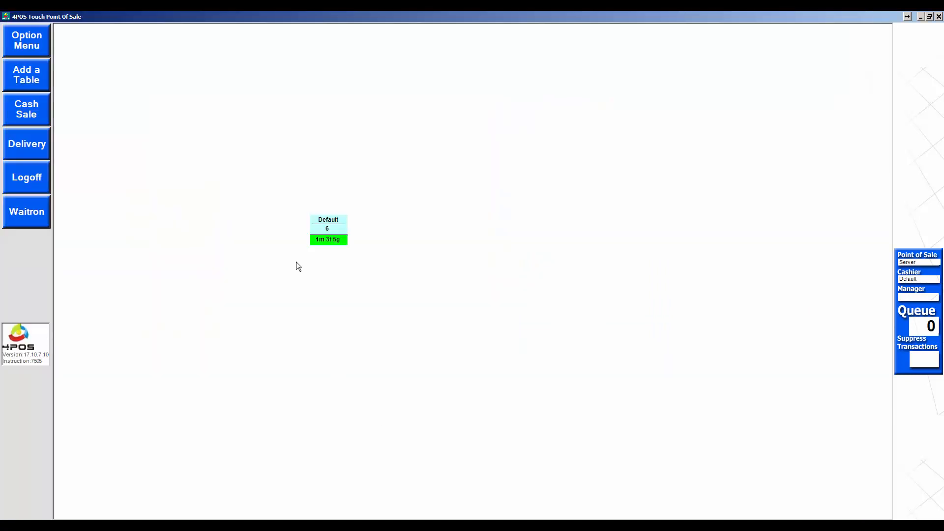
Step: Cash out table 6 and enter 230.00 as the tendered amount
left_click(322, 229)
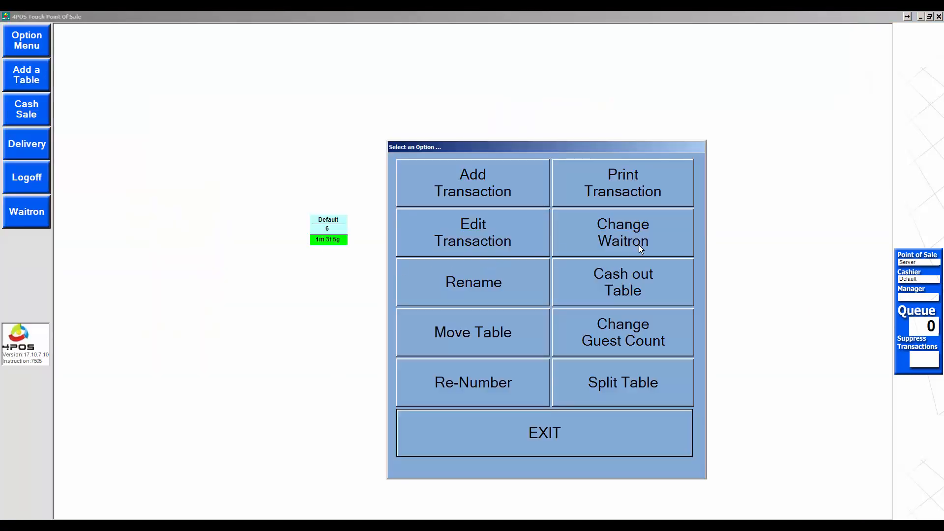
left_click(653, 282)
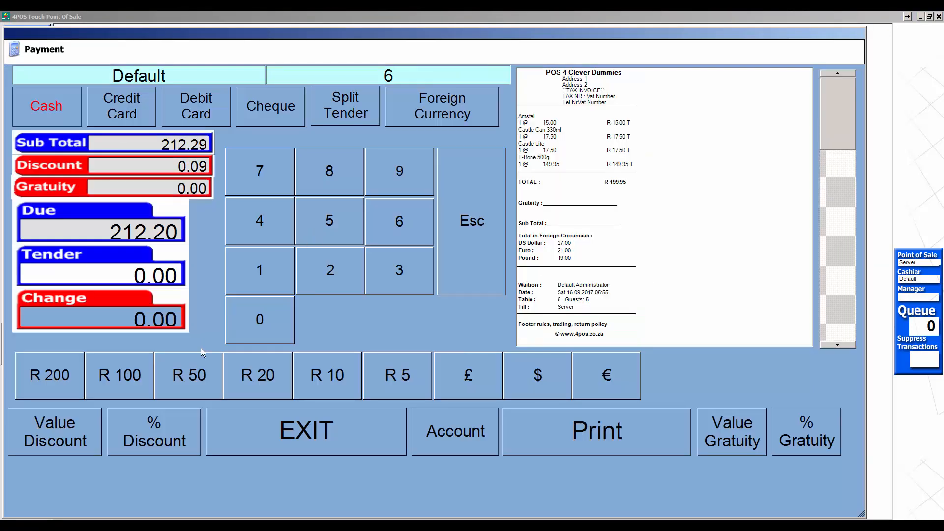
left_click(346, 276)
left_click(393, 271)
left_click(260, 320)
left_click(261, 320)
left_click(261, 320)
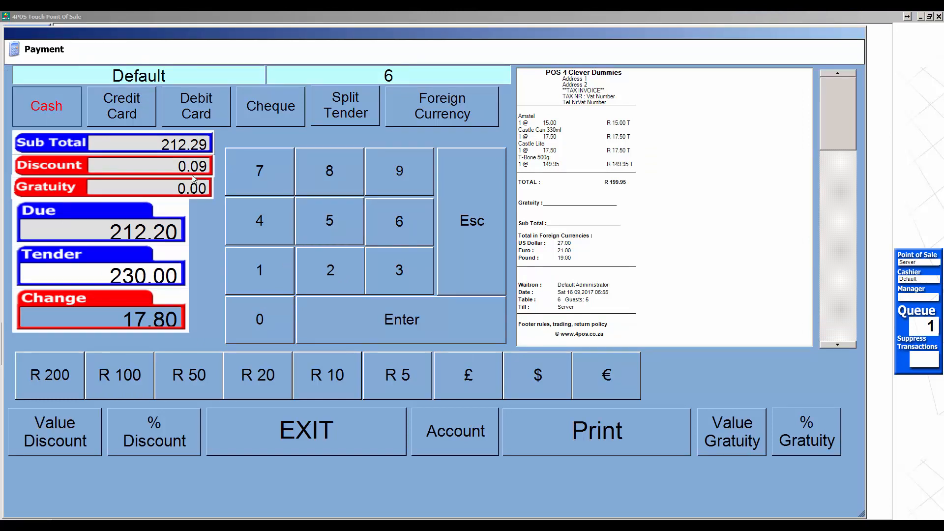
Step: Pay the 212.20 bill by credit card, giving 17.80 change, and return to the empty floor
left_click(137, 104)
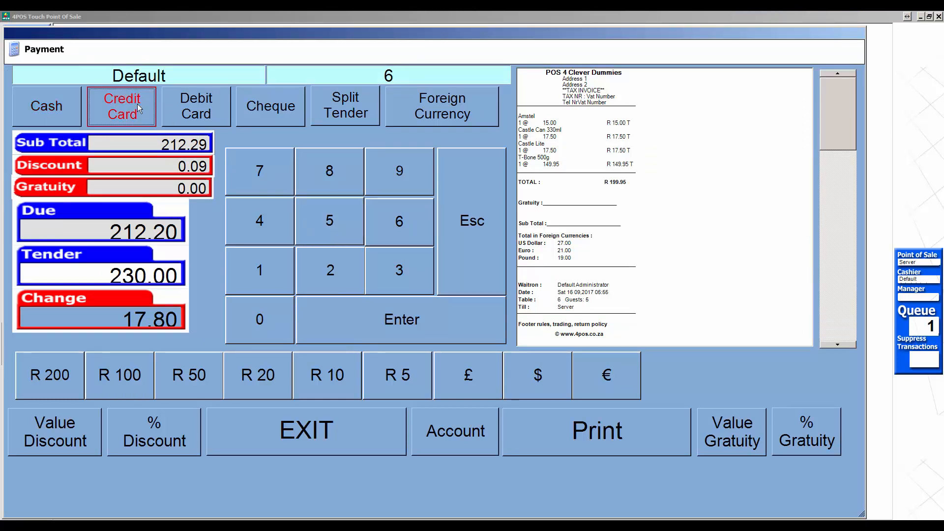
left_click(376, 324)
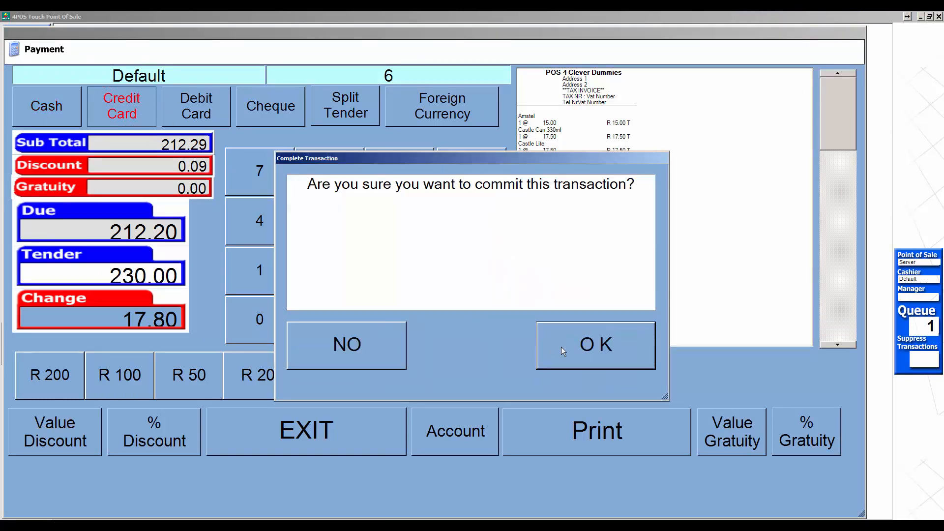
left_click(563, 347)
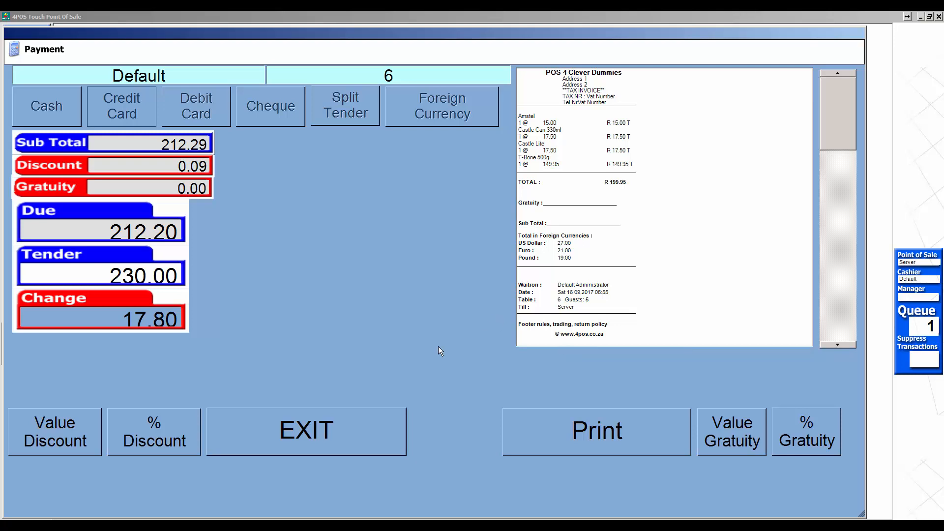
left_click(373, 433)
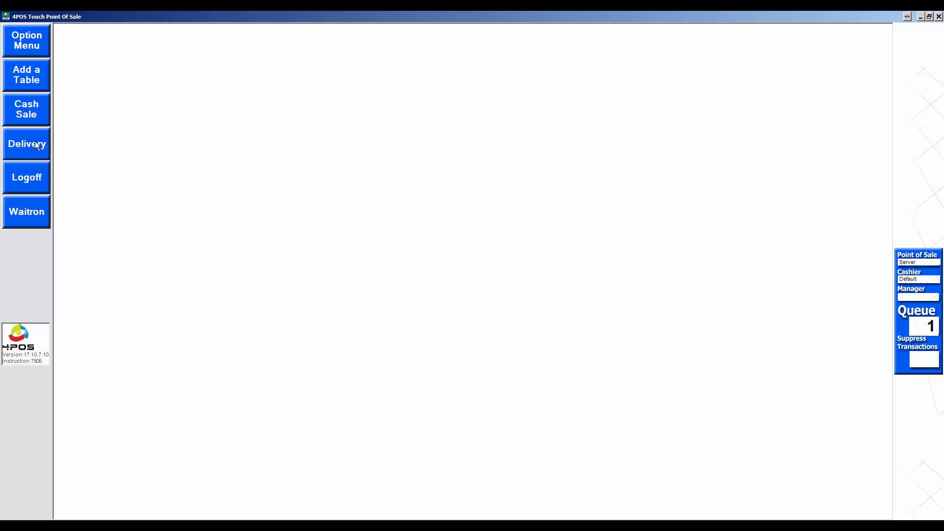
left_click(42, 153)
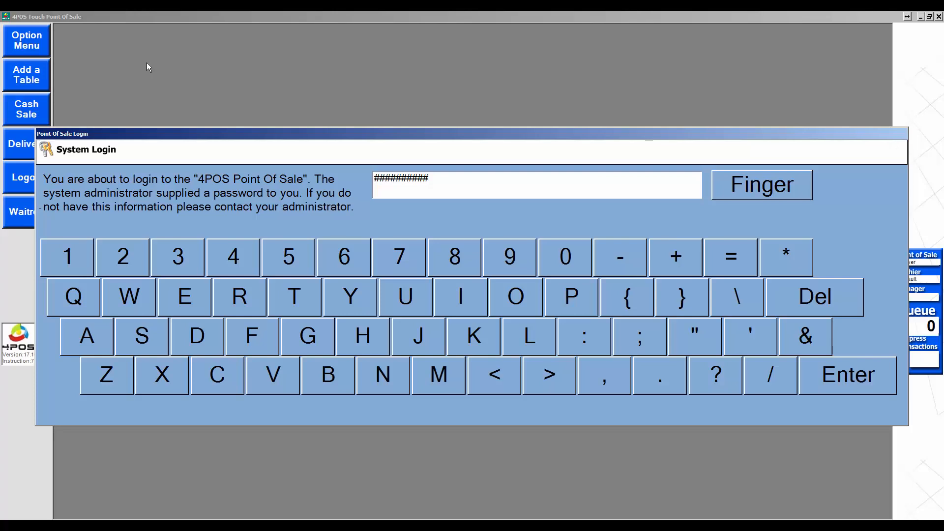
left_click(828, 368)
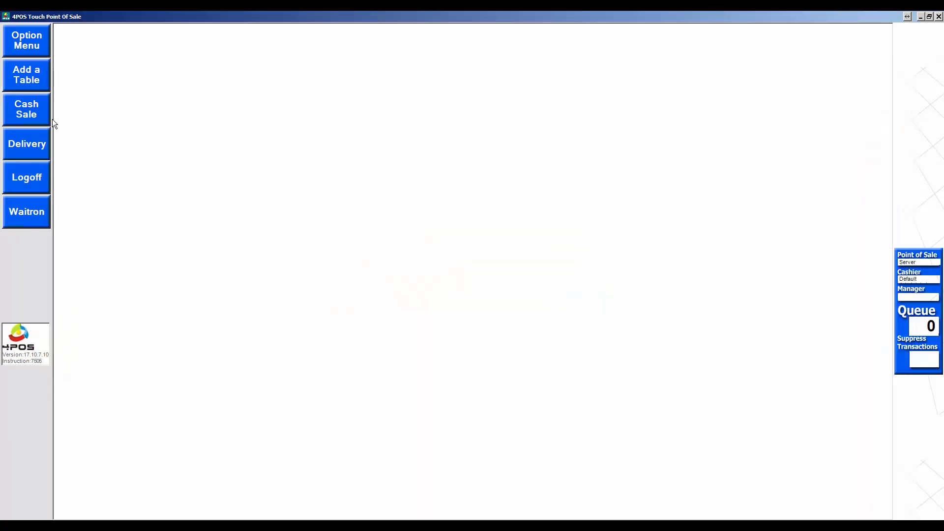
left_click(25, 144)
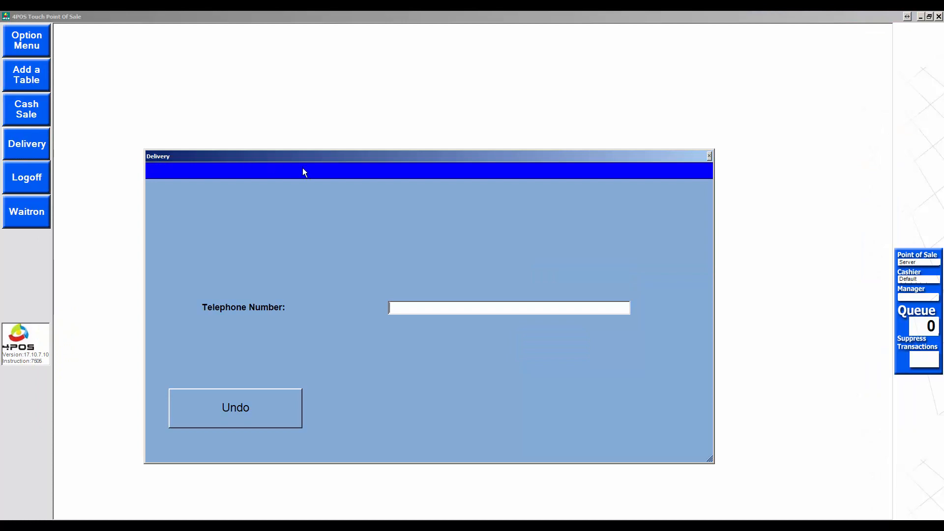
key("Return")
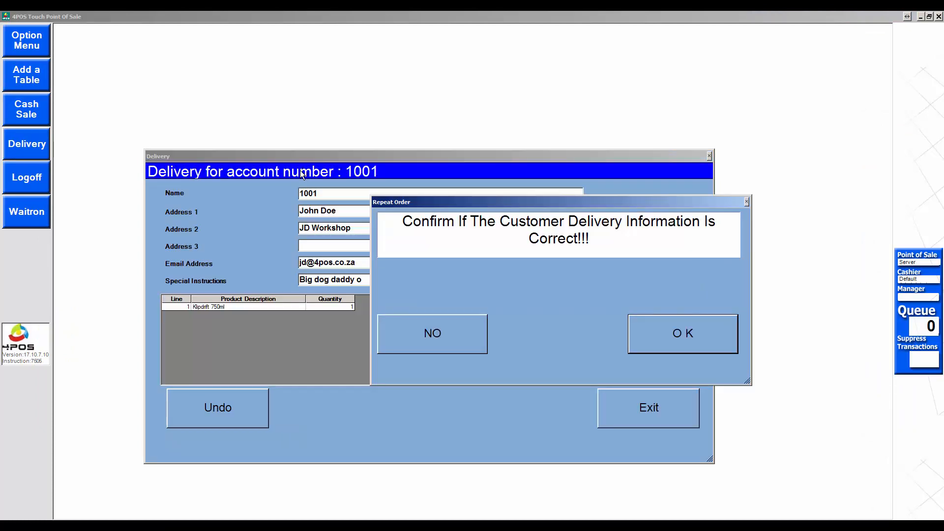
left_click(435, 338)
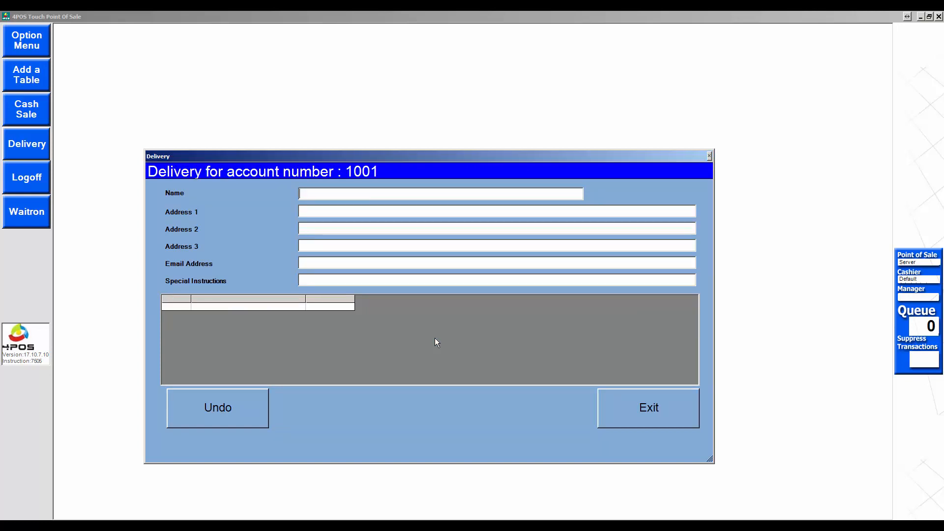
left_click(208, 398)
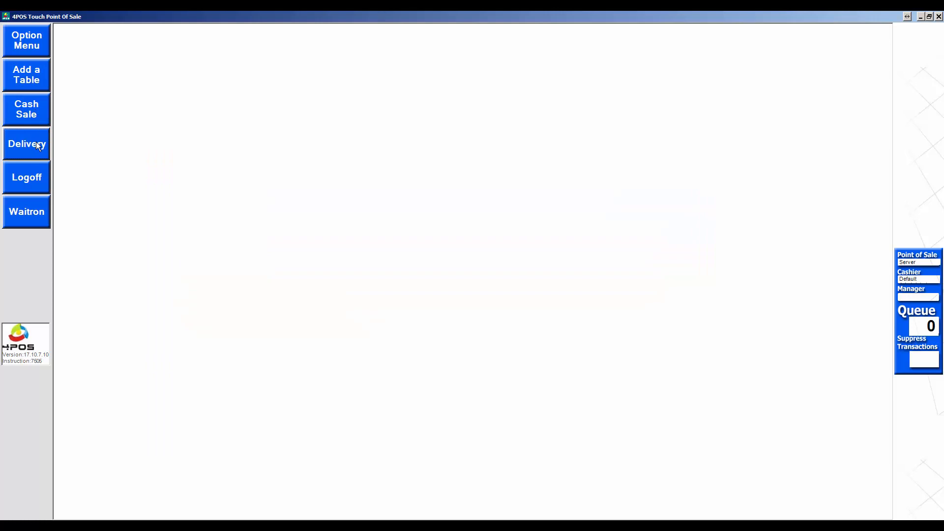
Step: Start a delivery, look up the customer's phone number, and create a new account for it
left_click(37, 143)
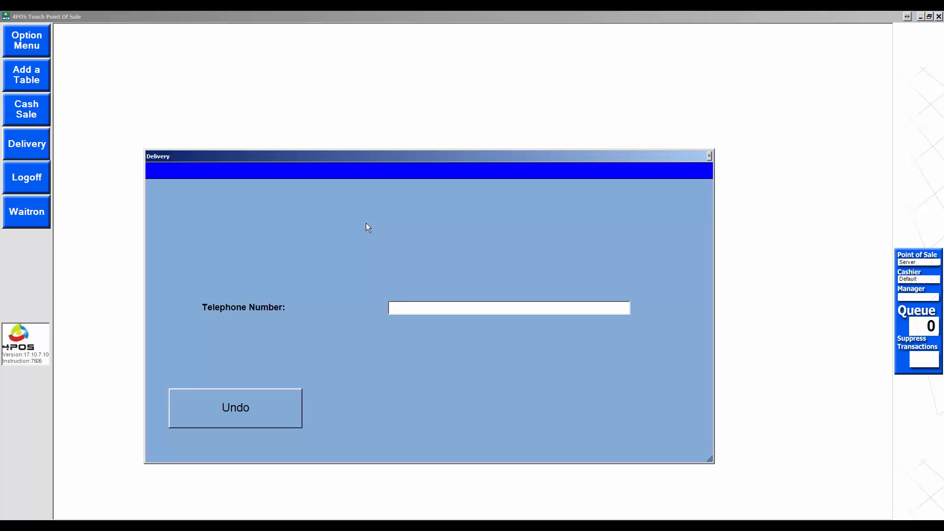
type("5551234")
key("Return")
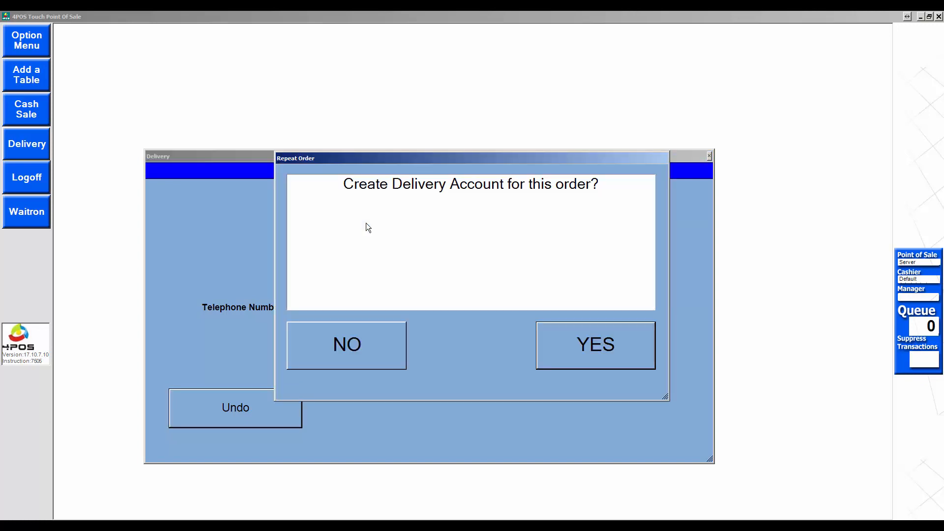
left_click(597, 352)
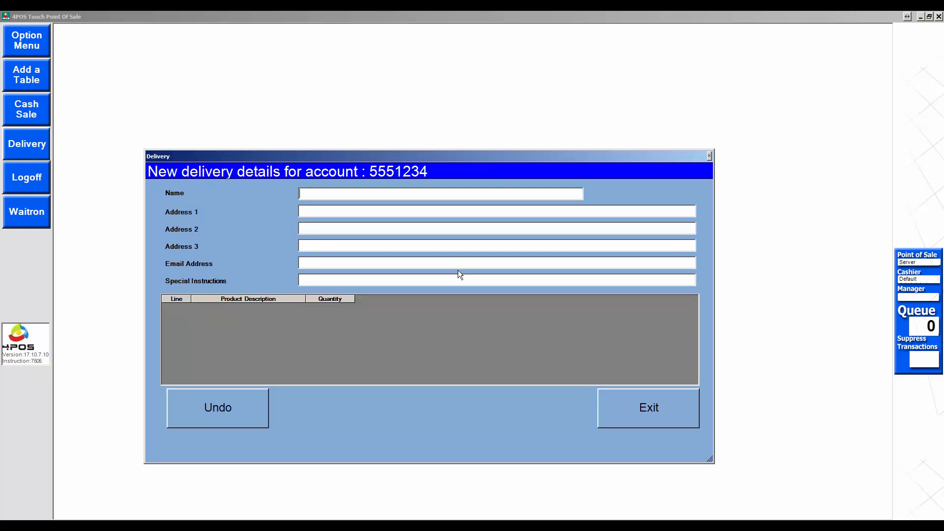
Step: Fill in the customer's name, address lines, e-mail and instruction 'Watch the dog - closest corner'
type("Joe So")
type("ap")
type("Add")
type("ress 1")
type("Line 2")
type("Line ")
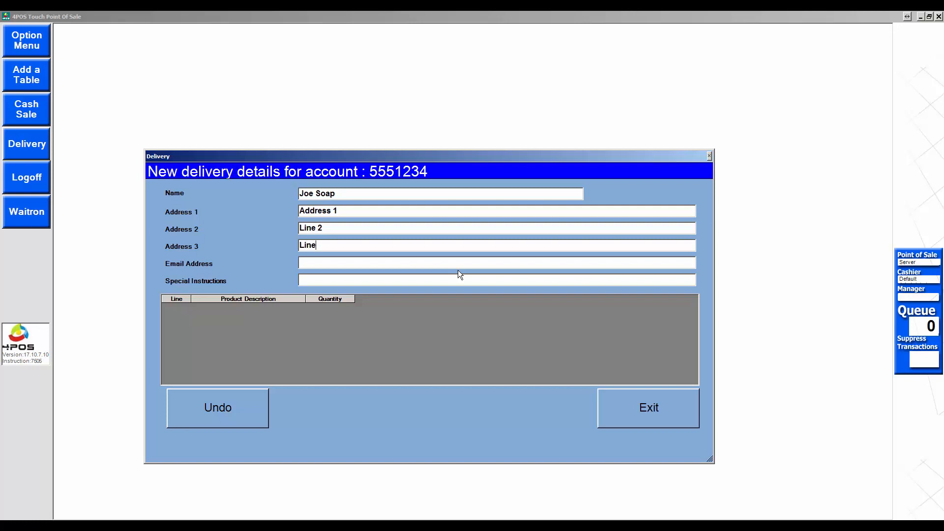
type("3")
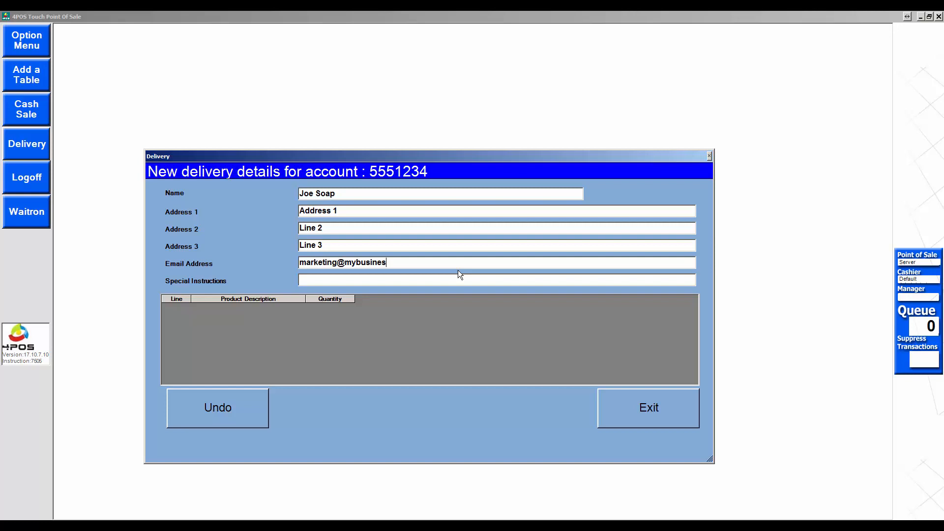
type("Watch th")
type("e dog ")
type("- cl")
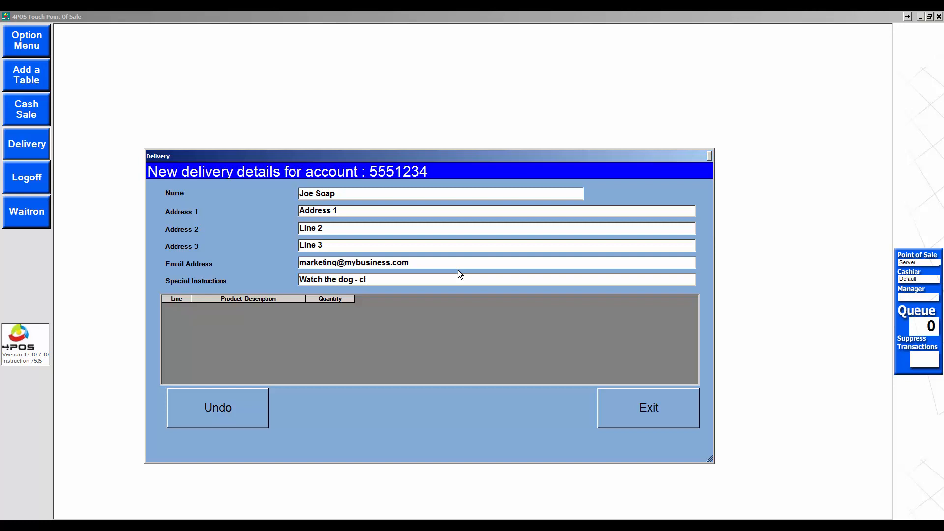
type("osest corner")
Step: Order one Avo Salad and one Italian Salad for delivery, placing Del 9 at 159.90
left_click(621, 401)
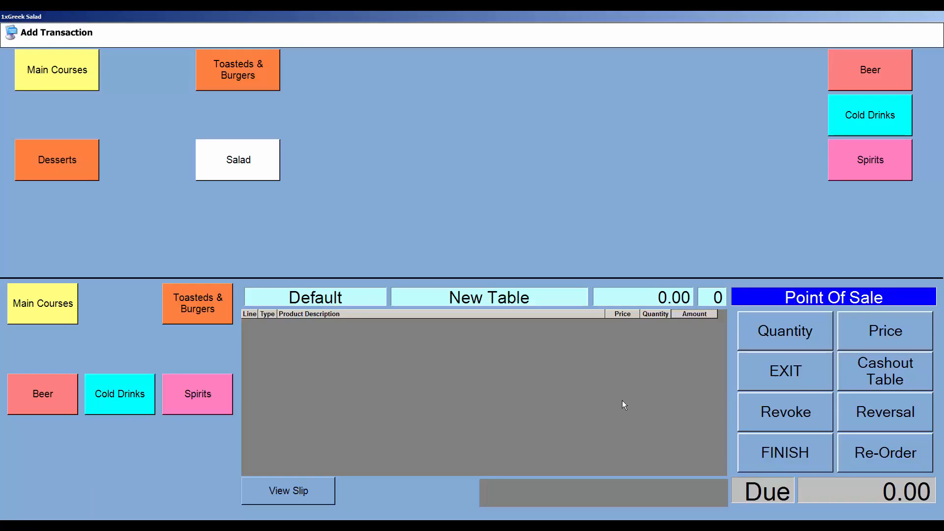
left_click(237, 168)
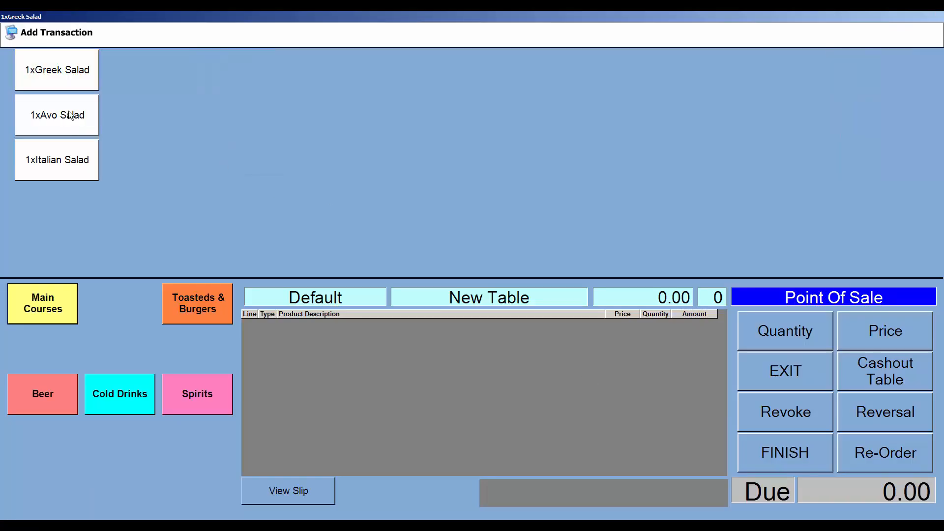
left_click(69, 114)
left_click(78, 158)
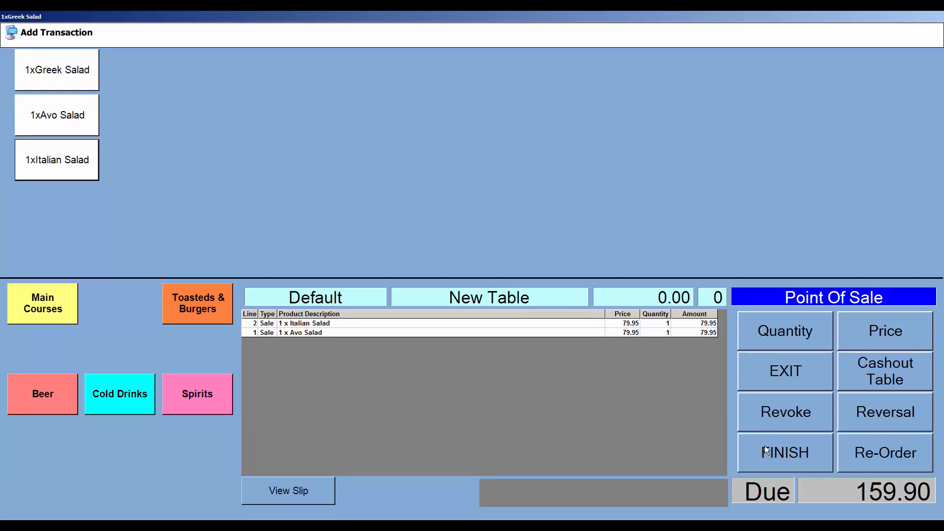
left_click(791, 455)
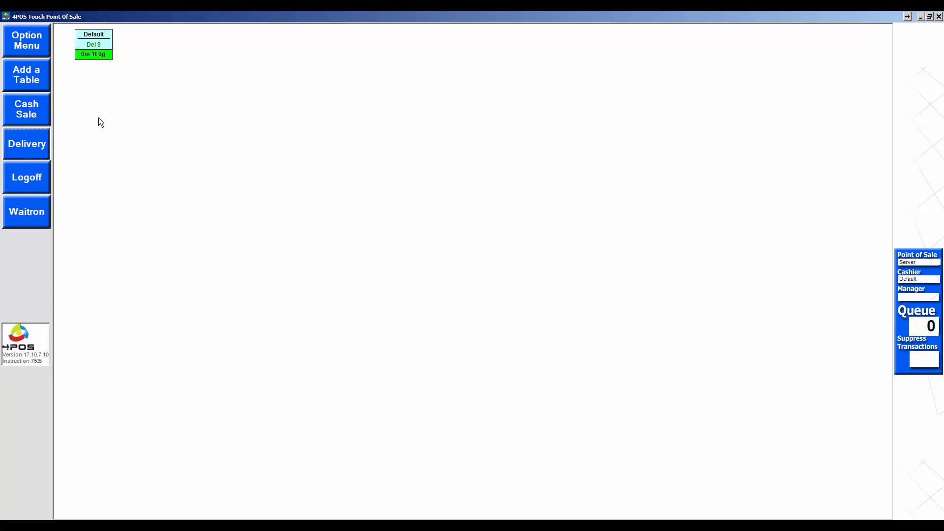
Step: Pay Del 9 with a R200 note, giving 40.20 change, and return to the main screen
left_click(94, 44)
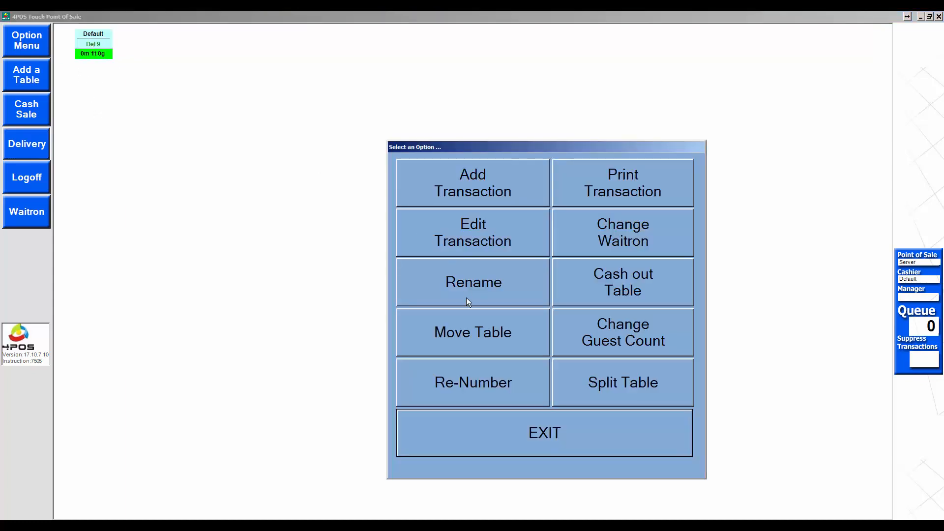
left_click(619, 292)
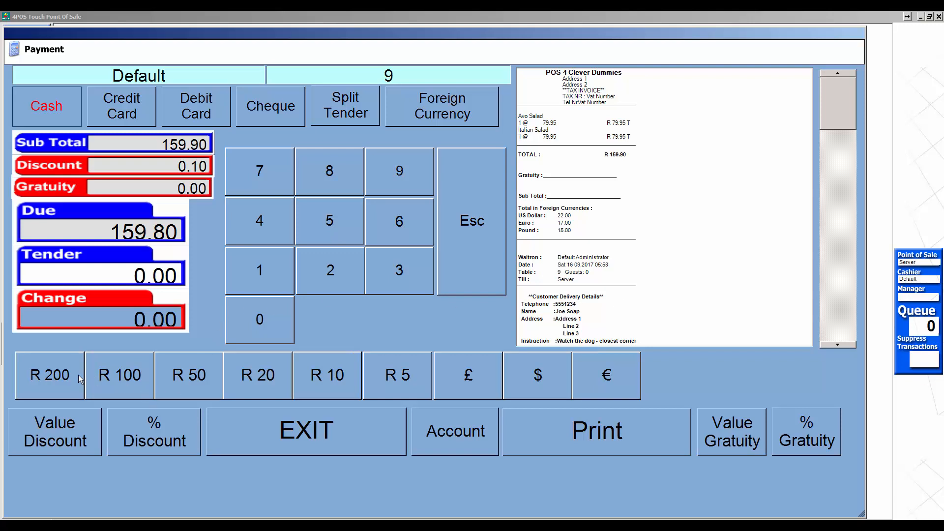
left_click(78, 375)
left_click(608, 344)
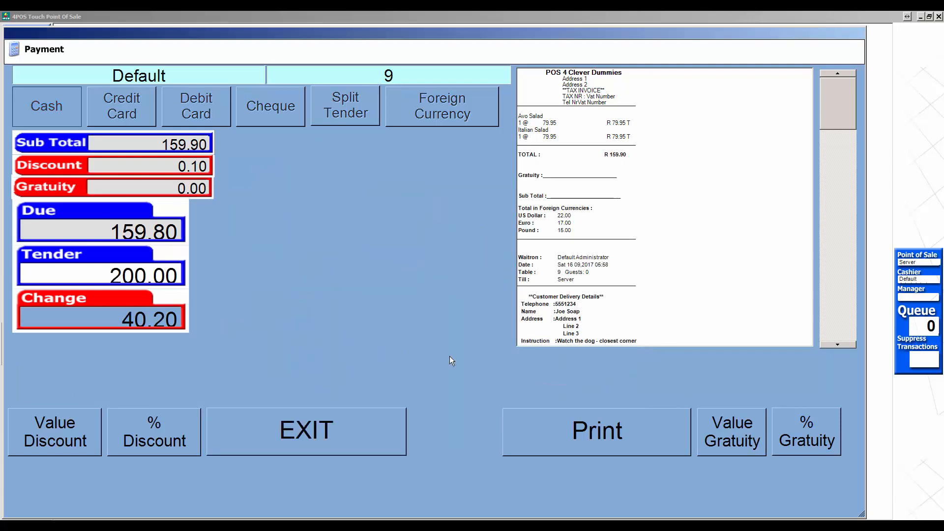
left_click(350, 429)
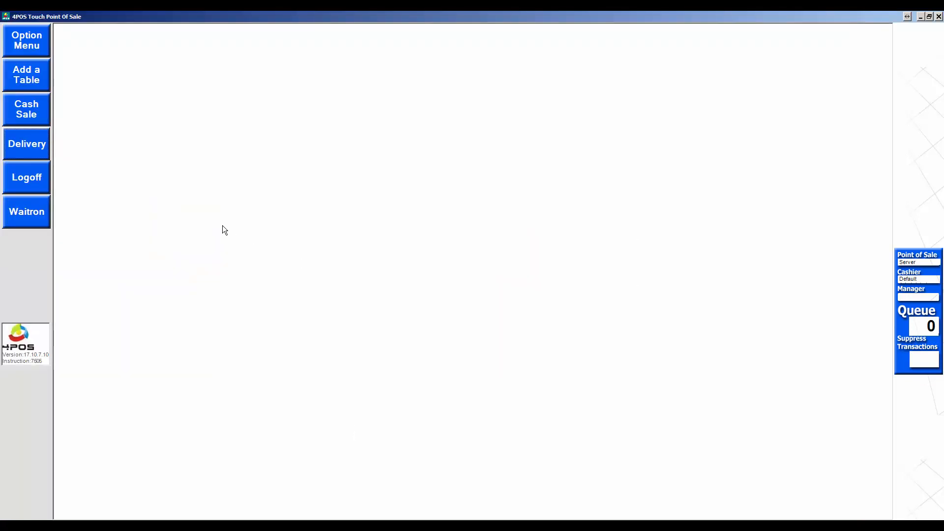